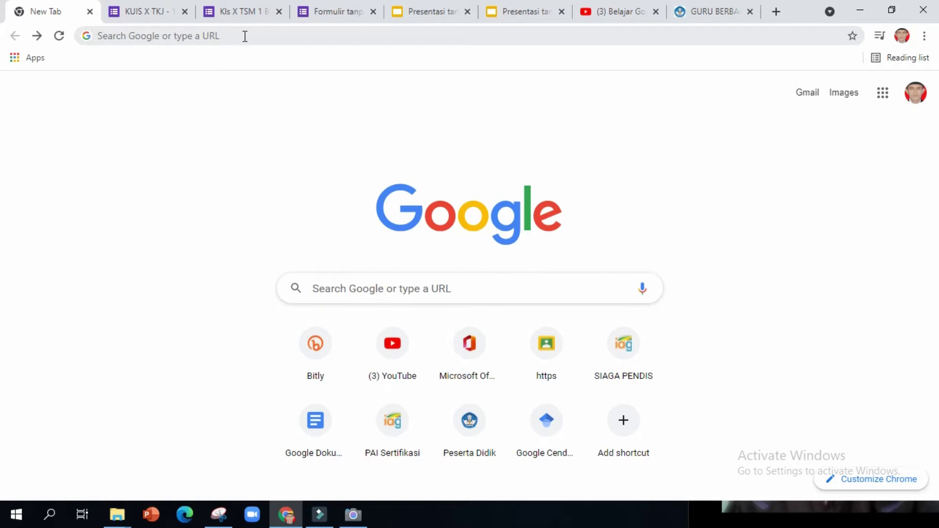
Browse the list of Google apps and look at the Google Forms home page, returning to the new tab page.
{"action": "left_click", "coordinate": [59, 36]}
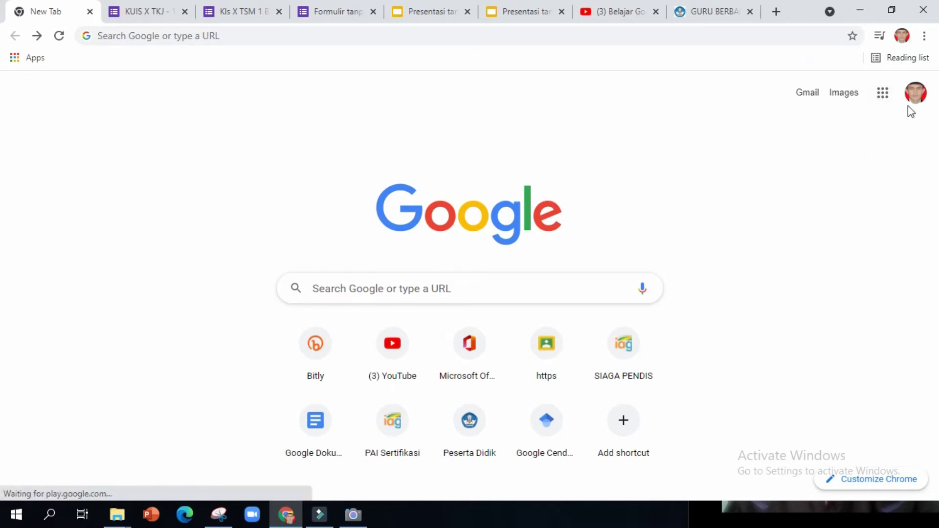
{"action": "left_click", "coordinate": [883, 97]}
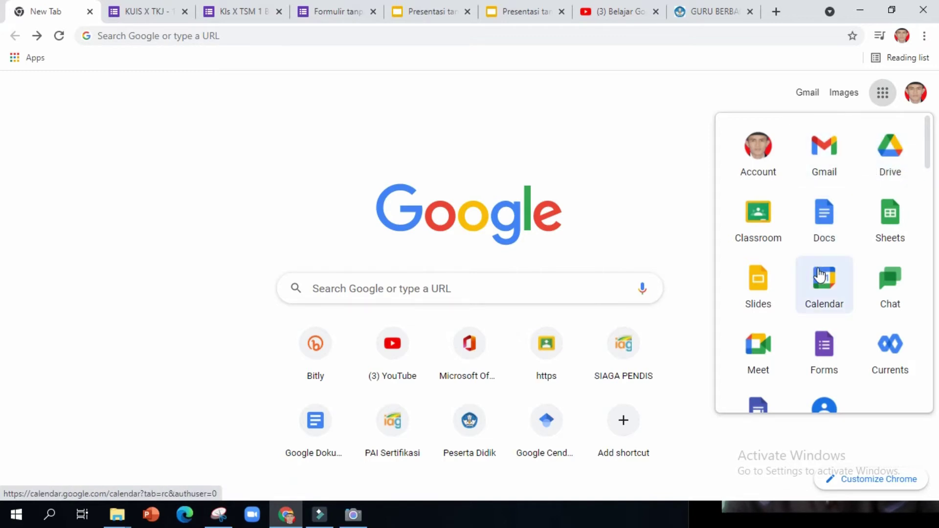
{"action": "scroll", "coordinate": [820, 274], "scroll_direction": "down", "scroll_amount": 3}
{"action": "scroll", "coordinate": [841, 225], "scroll_direction": "up", "scroll_amount": 3}
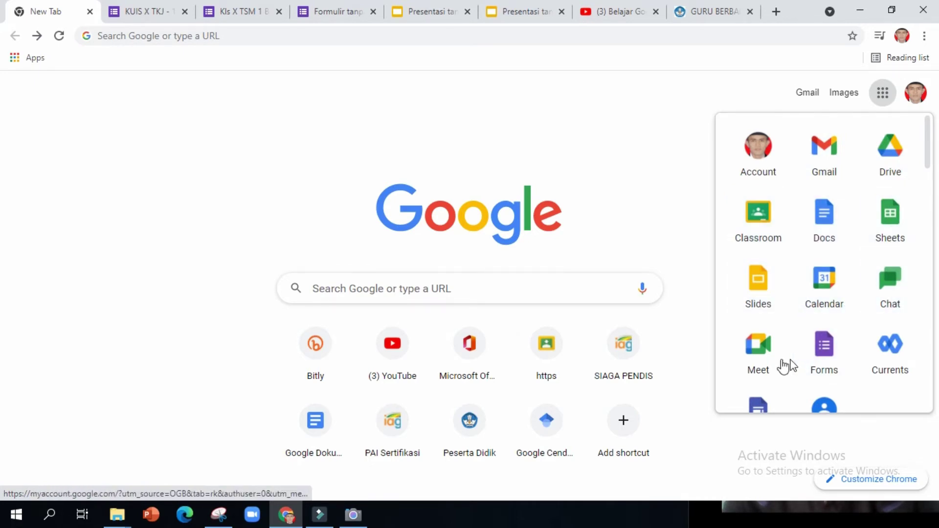
{"action": "scroll", "coordinate": [832, 362], "scroll_direction": "down", "scroll_amount": 3}
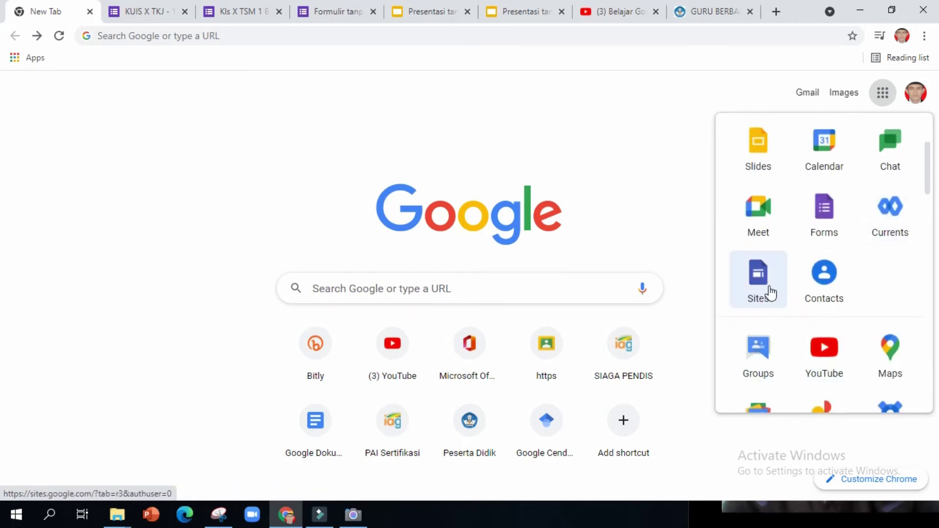
{"action": "scroll", "coordinate": [807, 296], "scroll_direction": "down", "scroll_amount": 10}
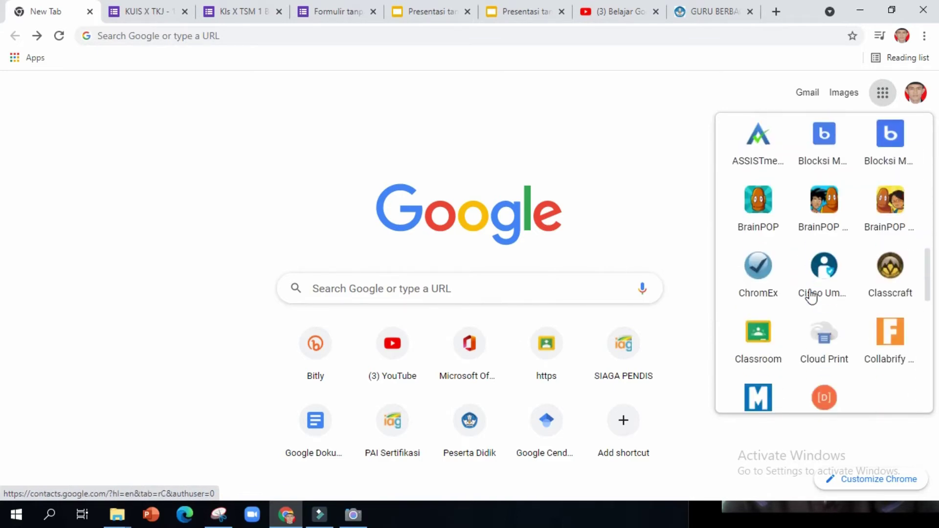
{"action": "scroll", "coordinate": [811, 295], "scroll_direction": "up", "scroll_amount": 12}
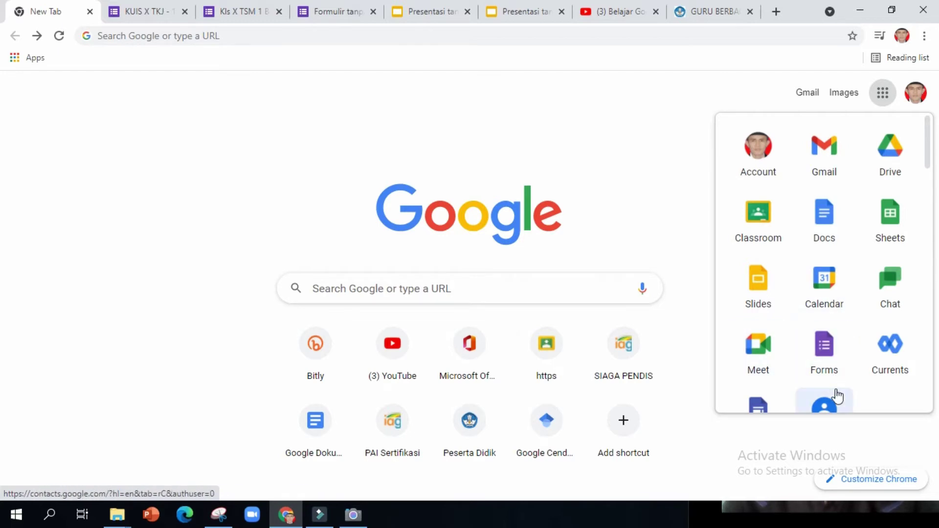
{"action": "left_click", "coordinate": [828, 354]}
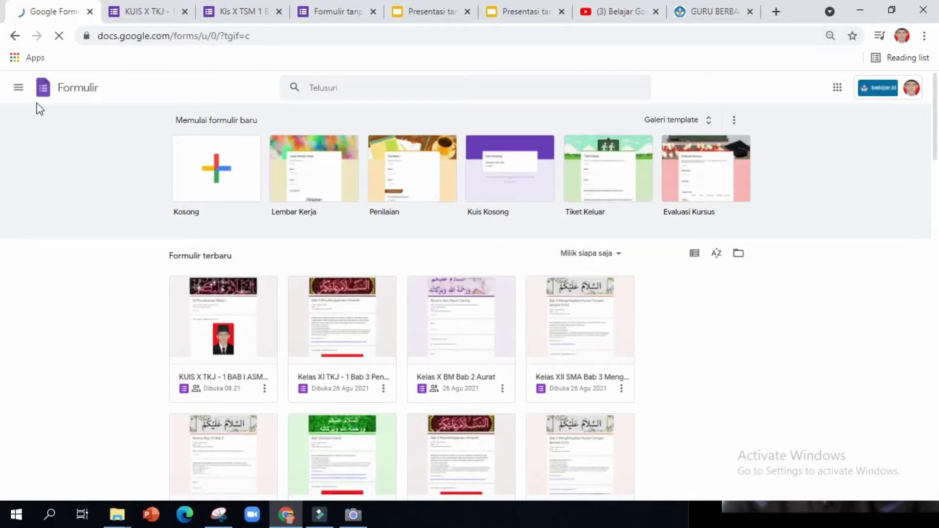
{"action": "left_click", "coordinate": [19, 38]}
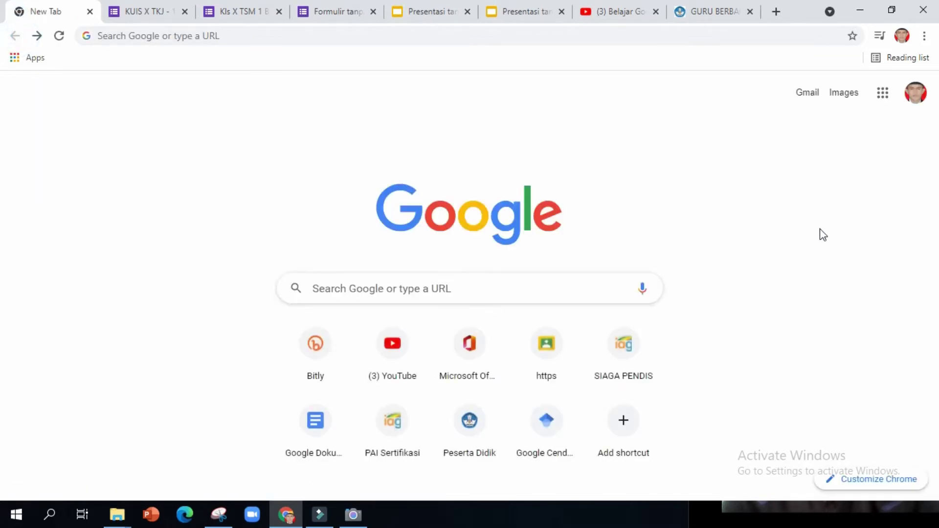
Open My Drive in Google Drive and create a new blank Google Form there.
{"action": "left_click", "coordinate": [882, 95]}
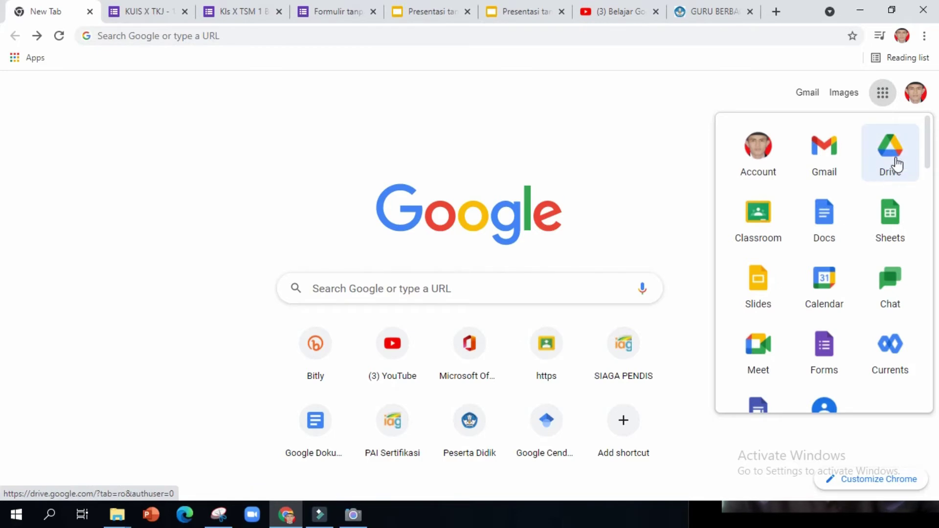
{"action": "left_click", "coordinate": [896, 169]}
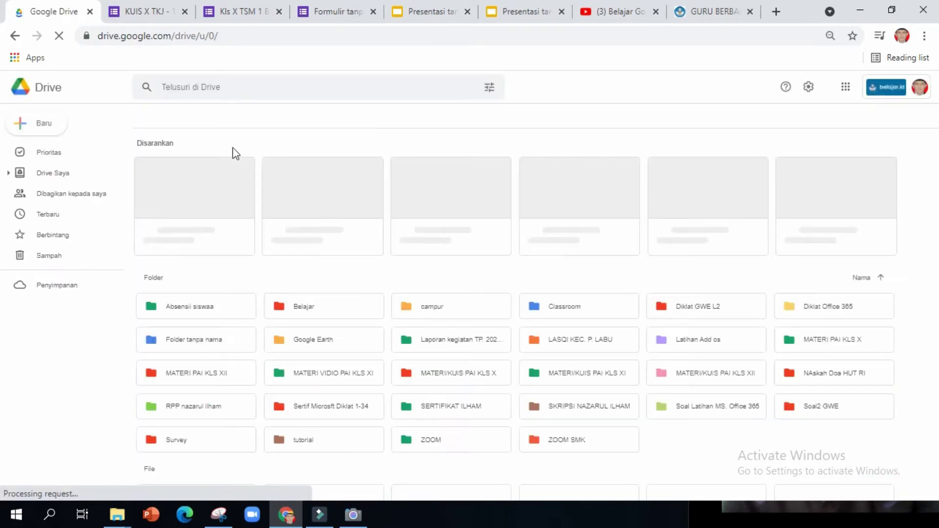
{"action": "left_click", "coordinate": [81, 171]}
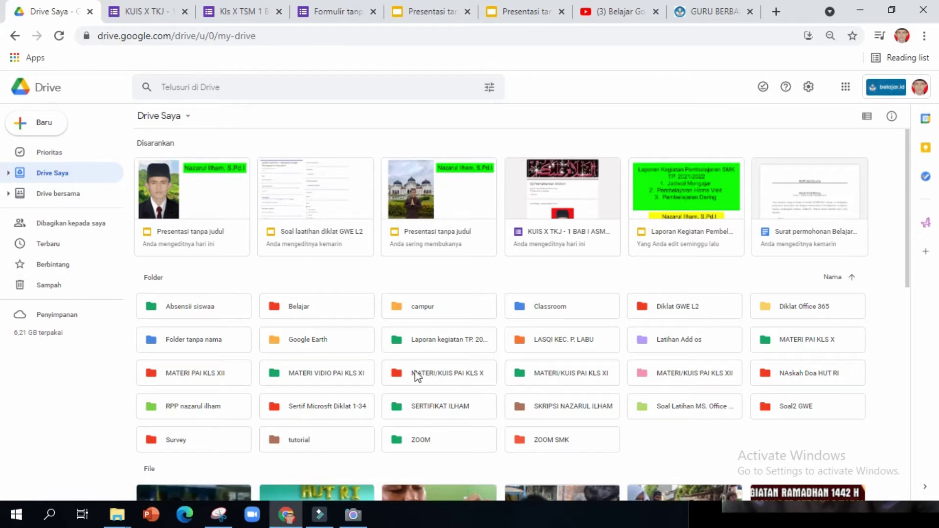
{"action": "left_click", "coordinate": [44, 126]}
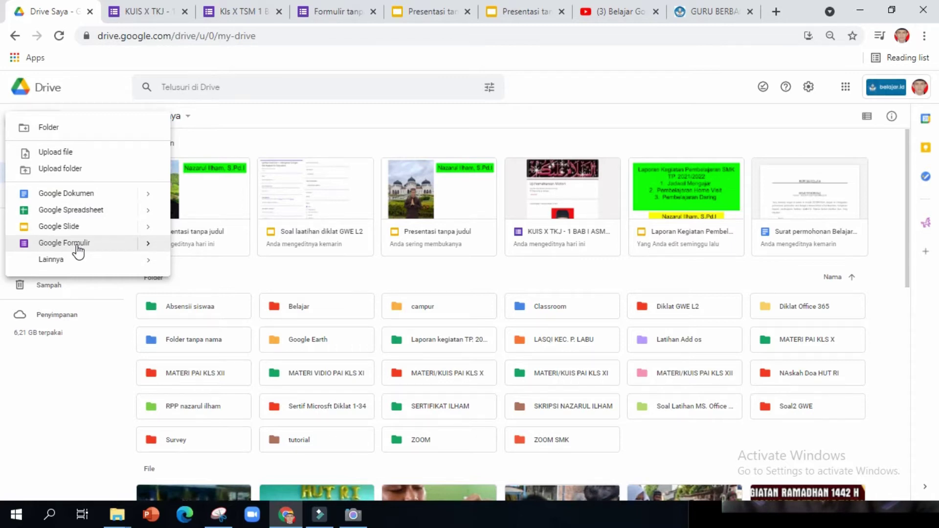
{"action": "left_click", "coordinate": [120, 243]}
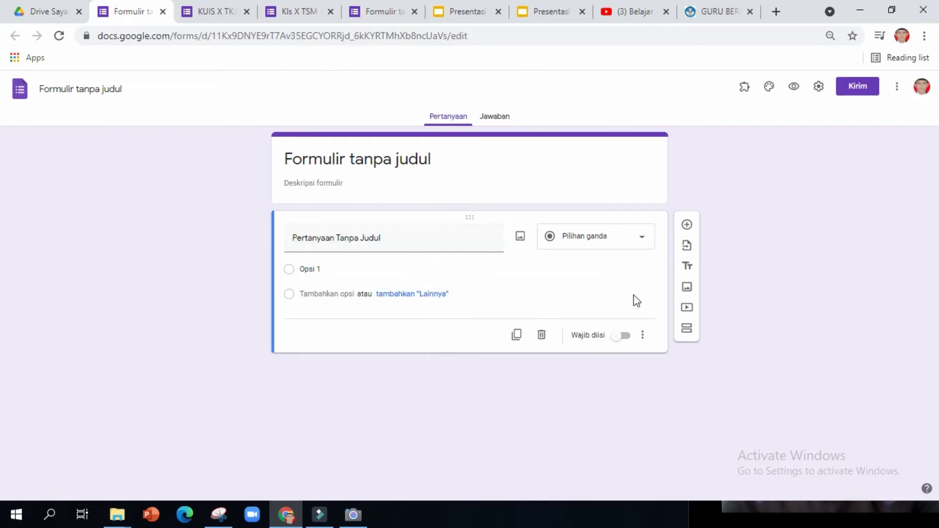
Select the whole placeholder title in the new form's header.
{"action": "left_click", "coordinate": [432, 184]}
{"action": "left_click", "coordinate": [409, 155]}
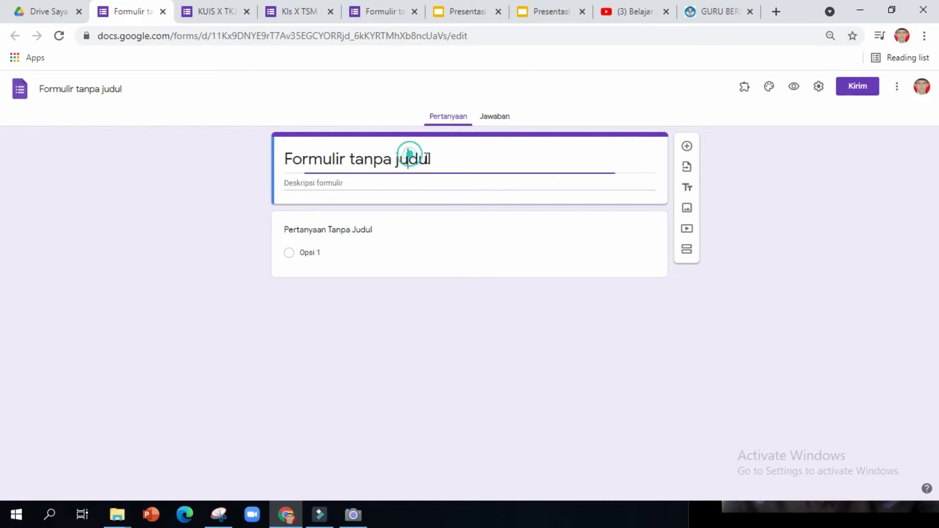
{"action": "left_click_drag", "start_coordinate": [446, 157], "coordinate": [237, 157]}
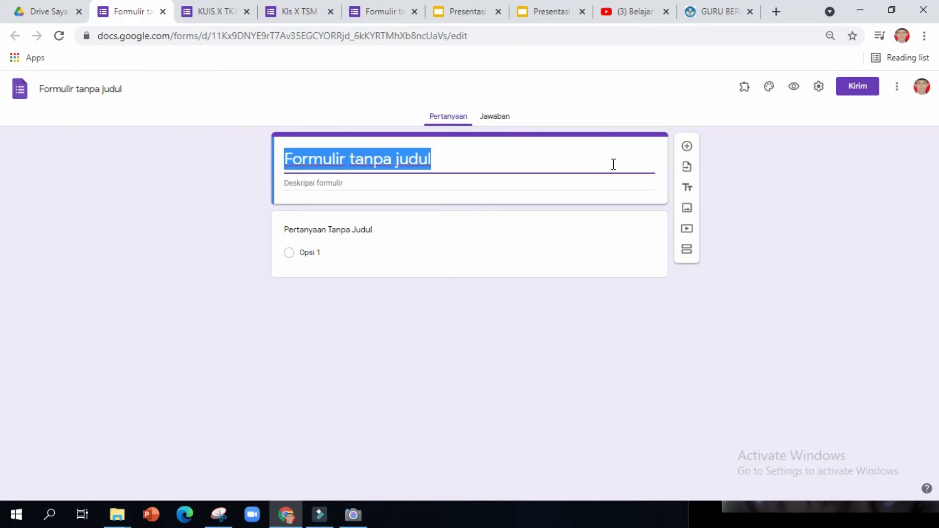
Check the title wording in the existing form Kls X TSM 1 Bab 1 Asmaulhusna and return to the new form.
{"action": "left_click", "coordinate": [375, 13]}
{"action": "left_click", "coordinate": [296, 11]}
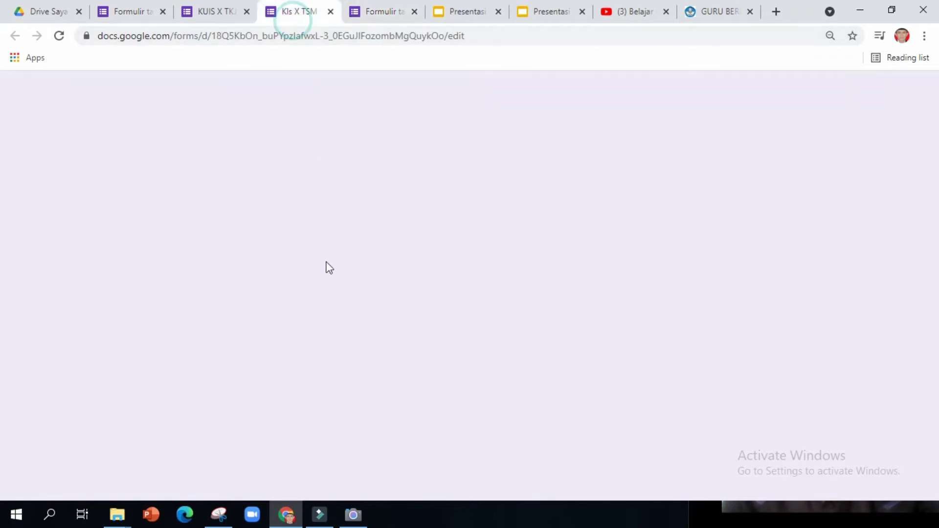
{"action": "scroll", "coordinate": [352, 245], "scroll_direction": "up", "scroll_amount": 4}
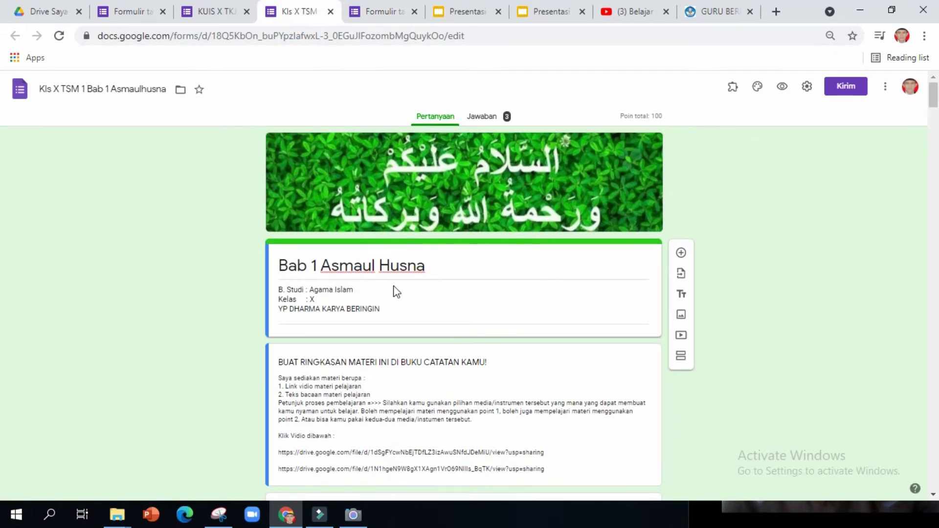
{"action": "left_click", "coordinate": [418, 272]}
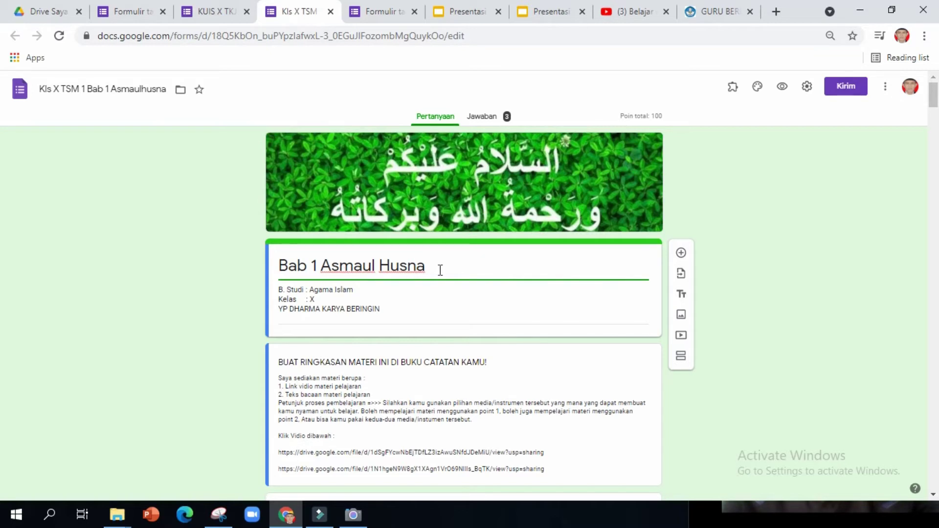
{"action": "left_click", "coordinate": [125, 13]}
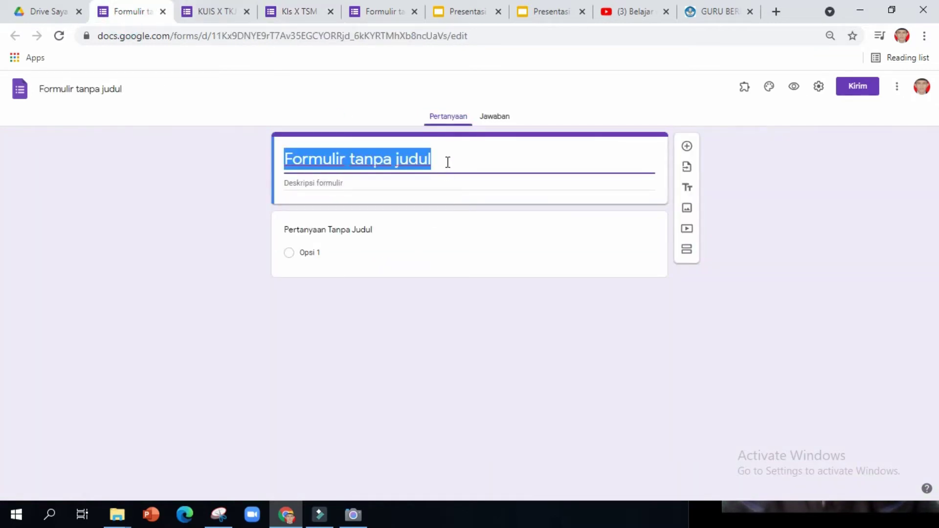
Set the new form's title to "Materi Bab 1 Asmaul Husna".
{"action": "type", "text": "Materi "}
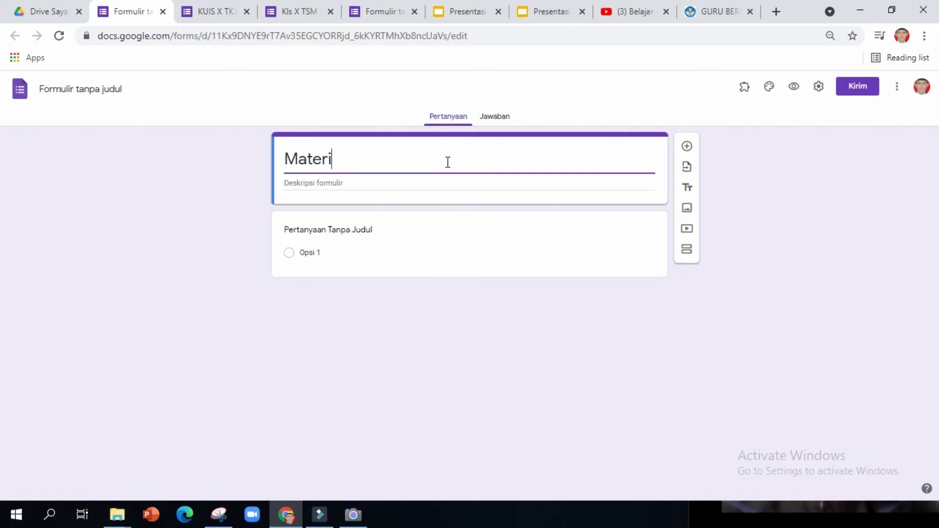
{"action": "type", "text": "BAb"}
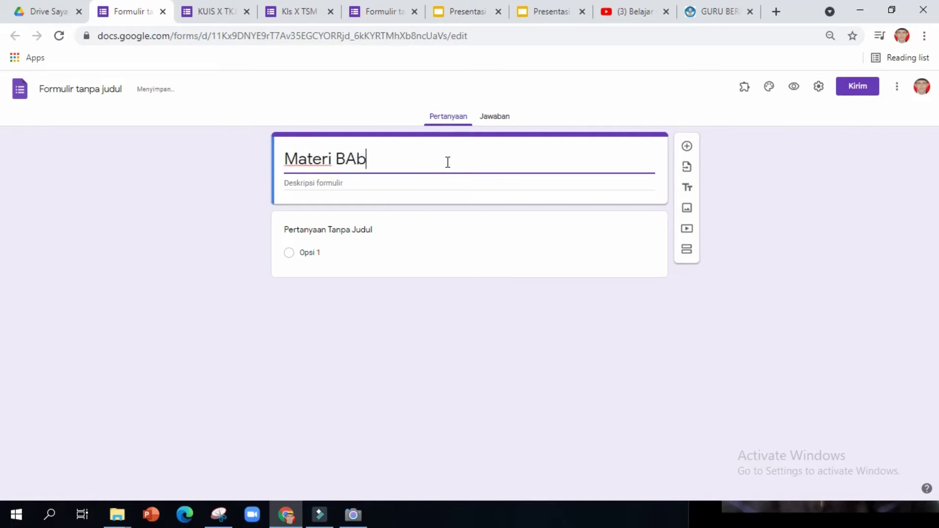
{"action": "key", "text": "BackSpace"}
{"action": "key", "text": "BackSpace"}
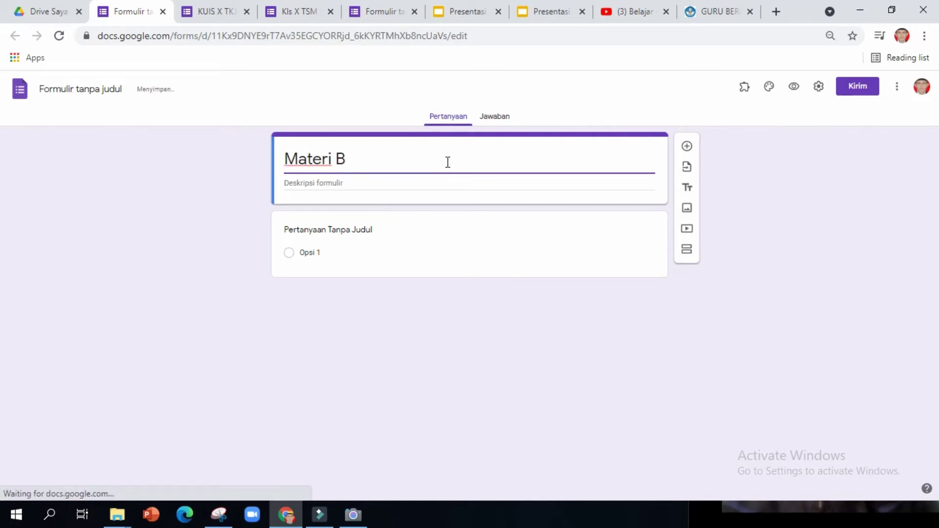
{"action": "type", "text": "ab 1 Asm"}
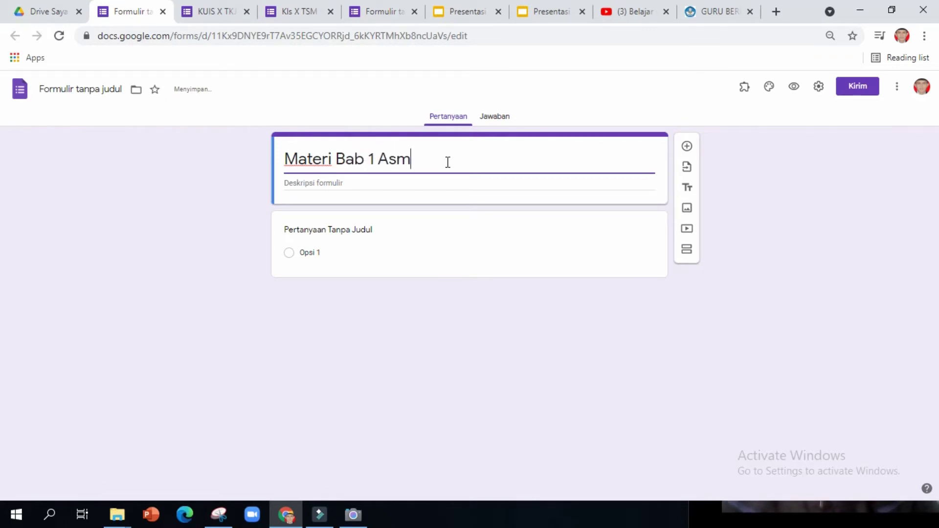
{"action": "type", "text": "aul Husna"}
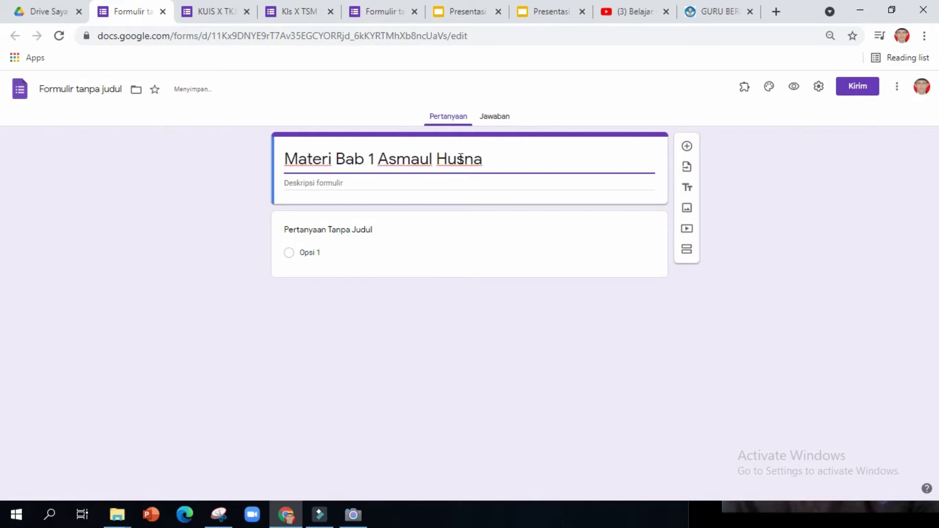
{"action": "left_click", "coordinate": [492, 159]}
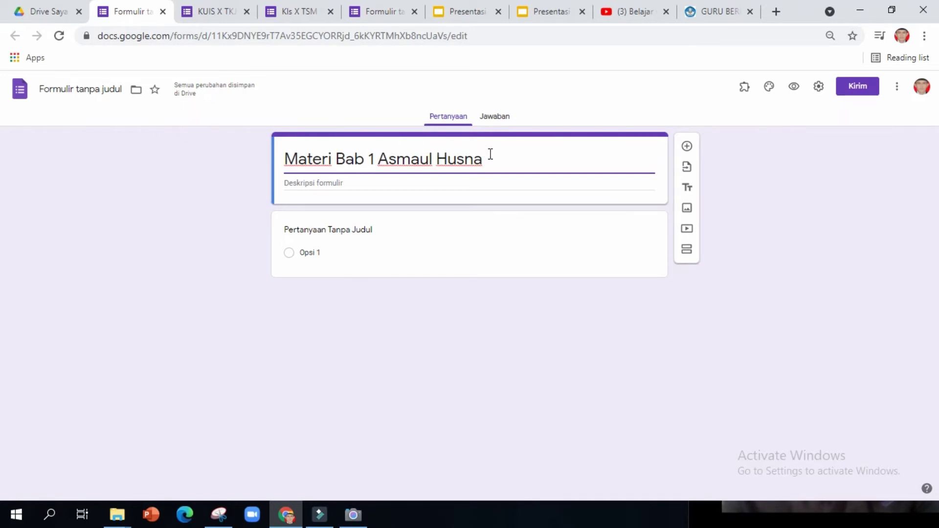
Name the form file "Materi Bab 1 Asmaul Husna" to match the form title.
{"action": "left_click", "coordinate": [112, 88]}
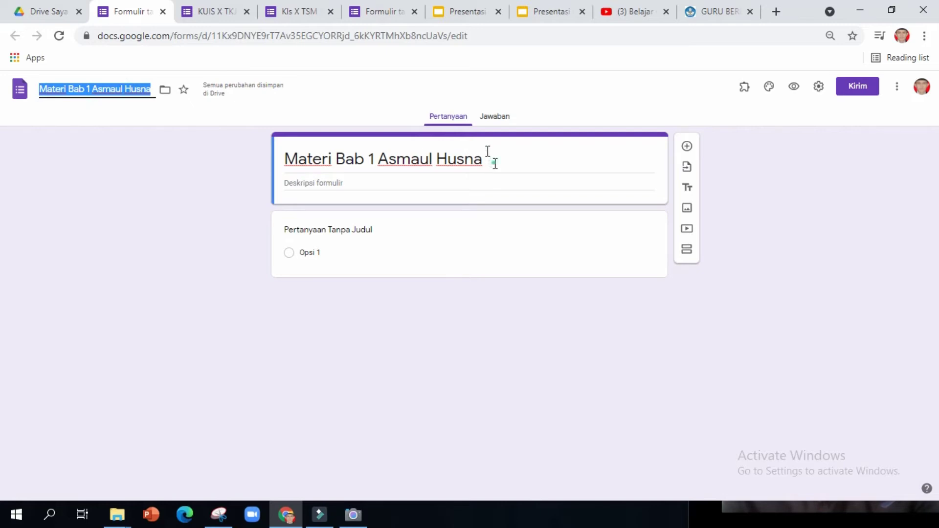
{"action": "left_click", "coordinate": [494, 163]}
{"action": "left_click", "coordinate": [131, 86]}
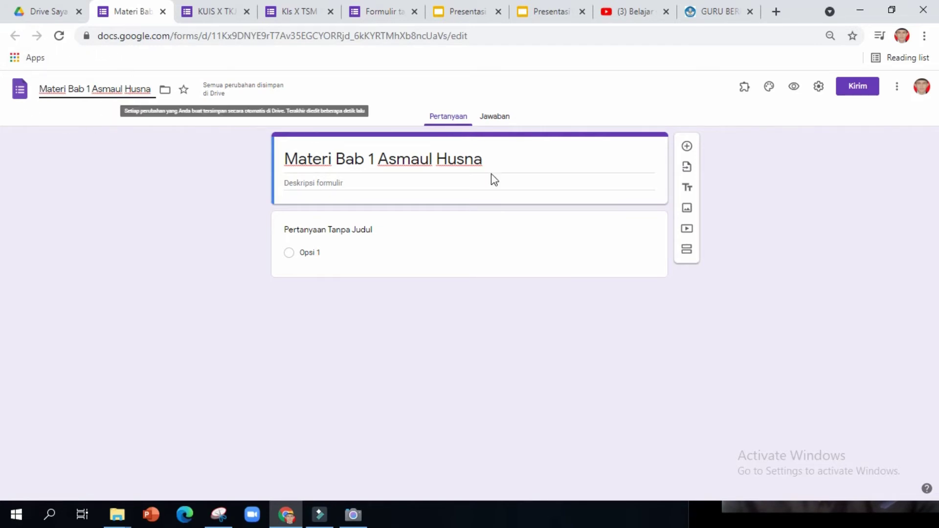
{"action": "left_click", "coordinate": [490, 160]}
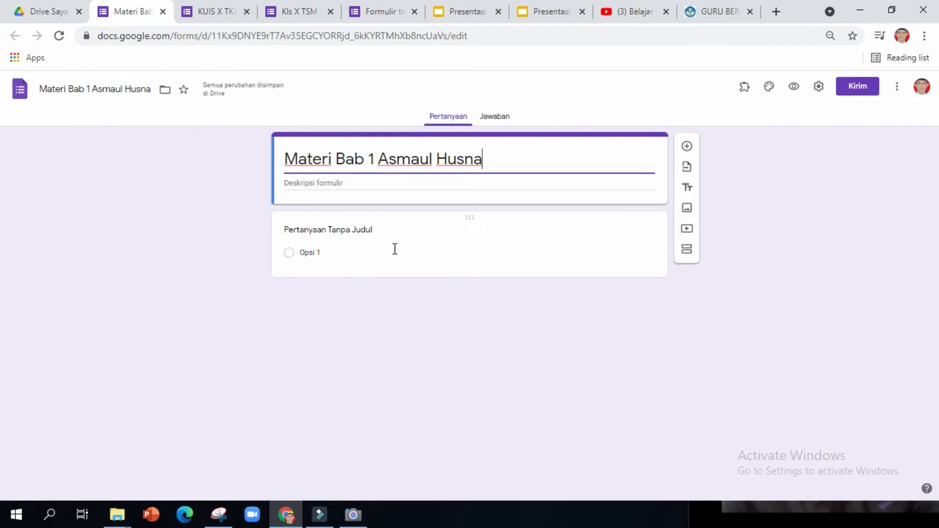
Enter "Kuis/Uji Kompetensi" as the form description.
{"action": "left_click", "coordinate": [361, 184]}
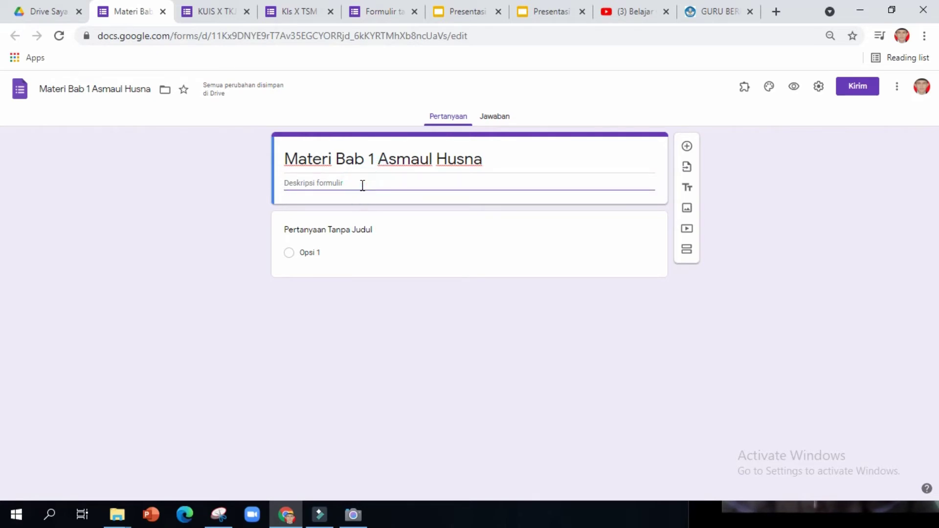
{"action": "type", "text": "Kuis"}
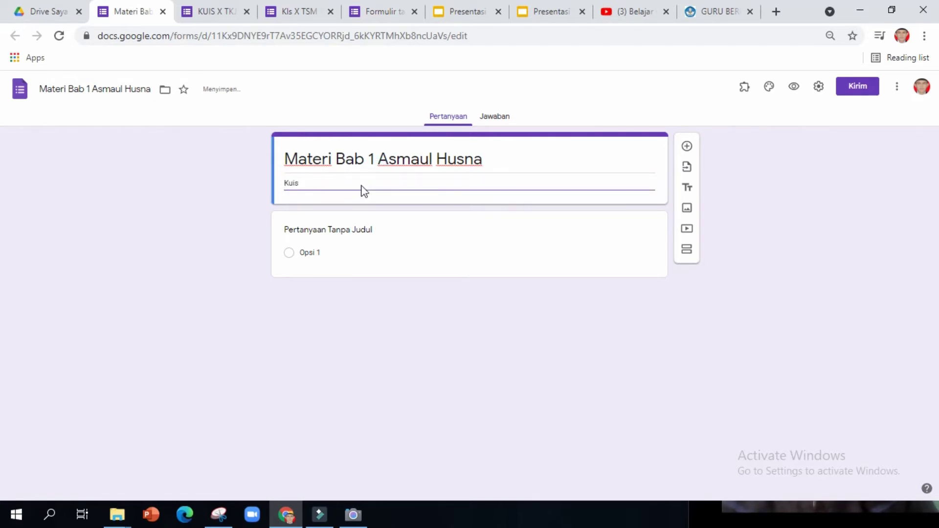
{"action": "type", "text": "/Uji Kompetens"}
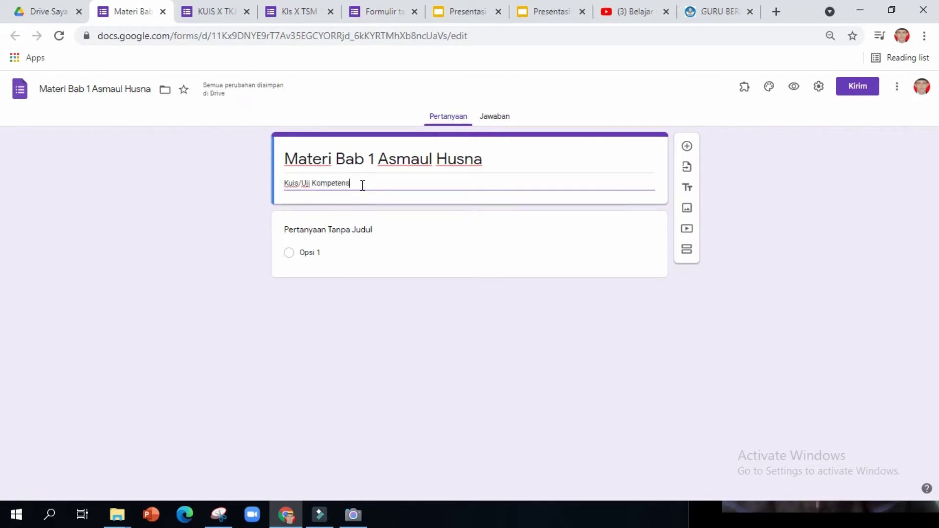
{"action": "type", "text": "i"}
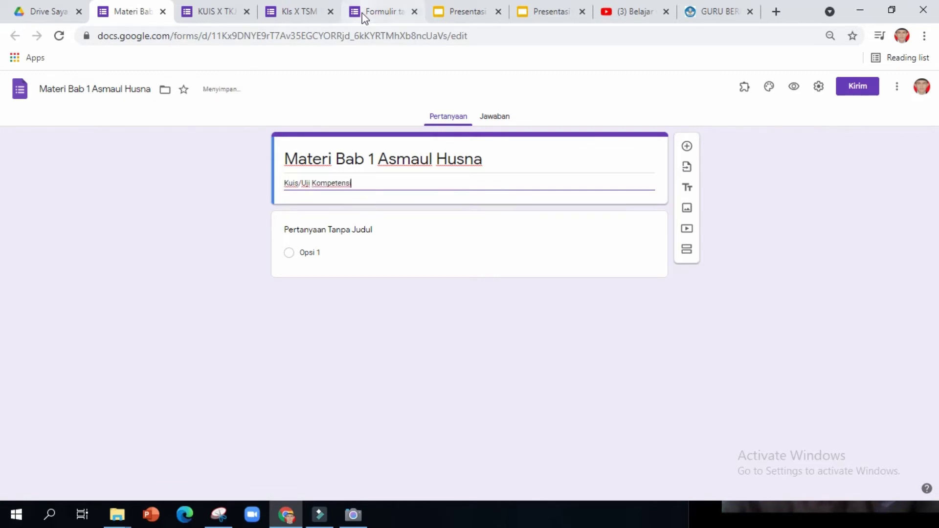
Examine the introduction, learning instructions, video links and teacher photo in the existing form Kls X TSM 1 Bab 1 Asmaulhusna.
{"action": "left_click", "coordinate": [375, 14]}
{"action": "left_click", "coordinate": [306, 15]}
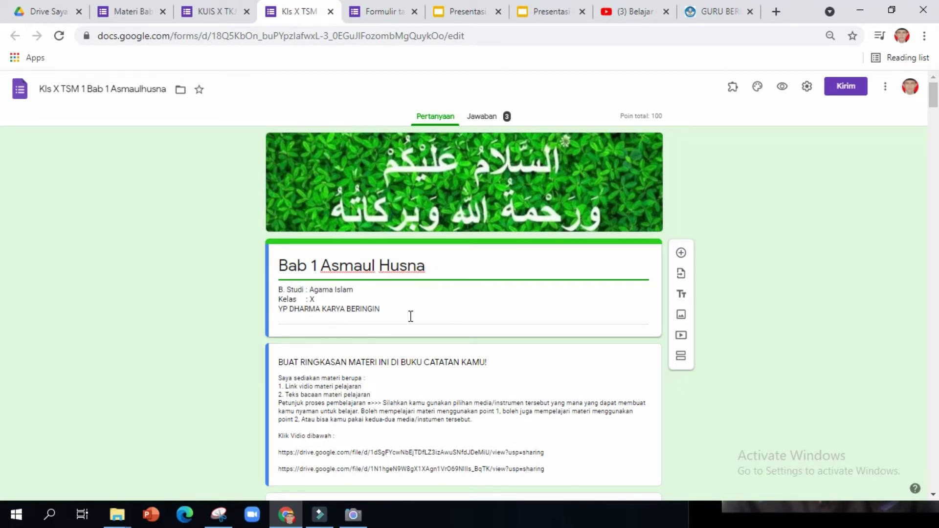
{"action": "scroll", "coordinate": [418, 315], "scroll_direction": "down", "scroll_amount": 3}
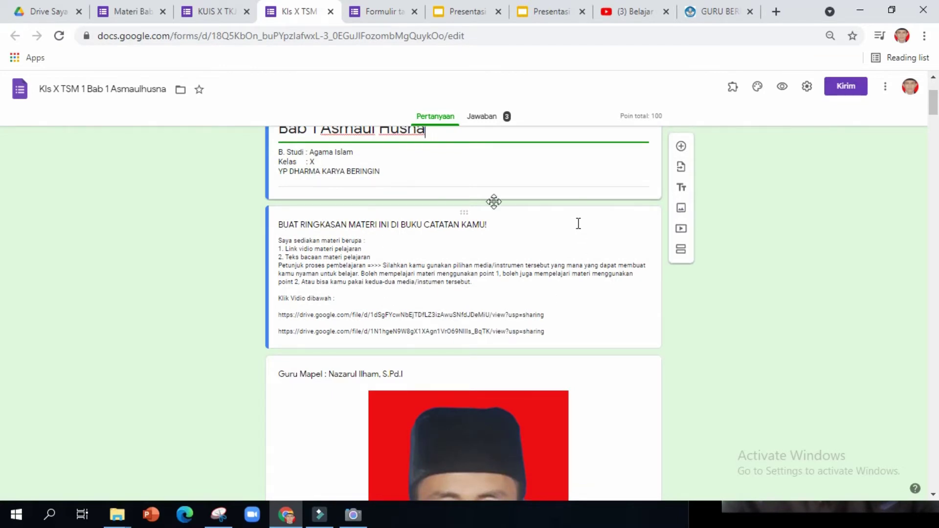
{"action": "scroll", "coordinate": [398, 300], "scroll_direction": "down", "scroll_amount": 5}
{"action": "scroll", "coordinate": [397, 300], "scroll_direction": "down", "scroll_amount": 6}
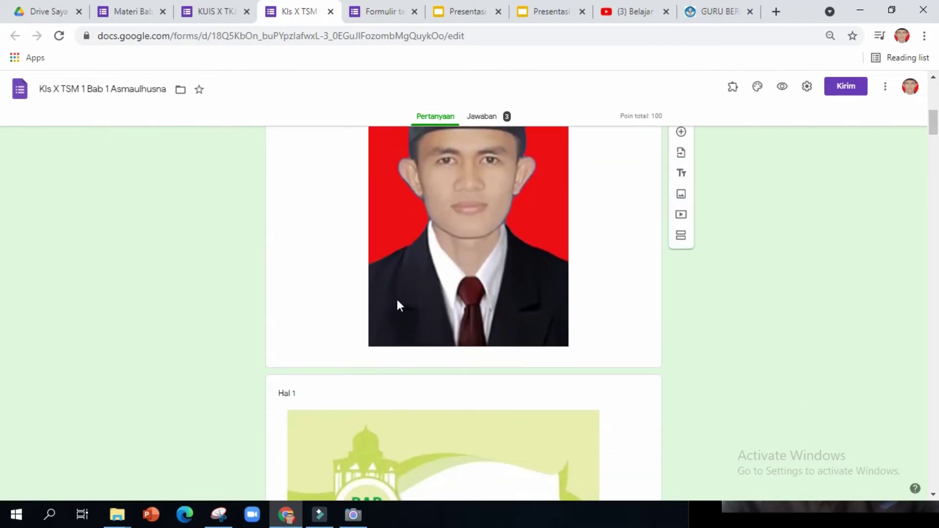
{"action": "scroll", "coordinate": [422, 290], "scroll_direction": "up", "scroll_amount": 1}
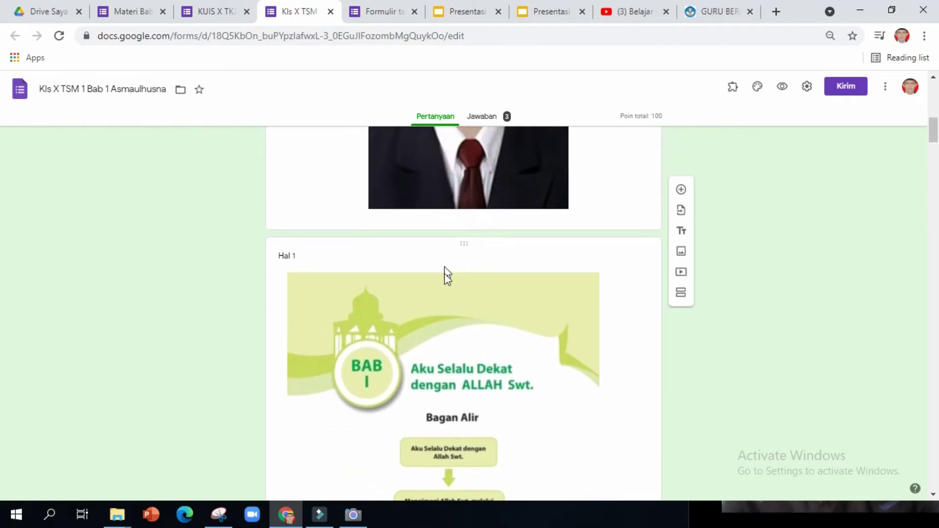
Review how the existing form presents the material page images from Hal 1 onward and the identity questions, then return to its beginning.
{"action": "left_click", "coordinate": [442, 293]}
{"action": "scroll", "coordinate": [416, 327], "scroll_direction": "down", "scroll_amount": 3}
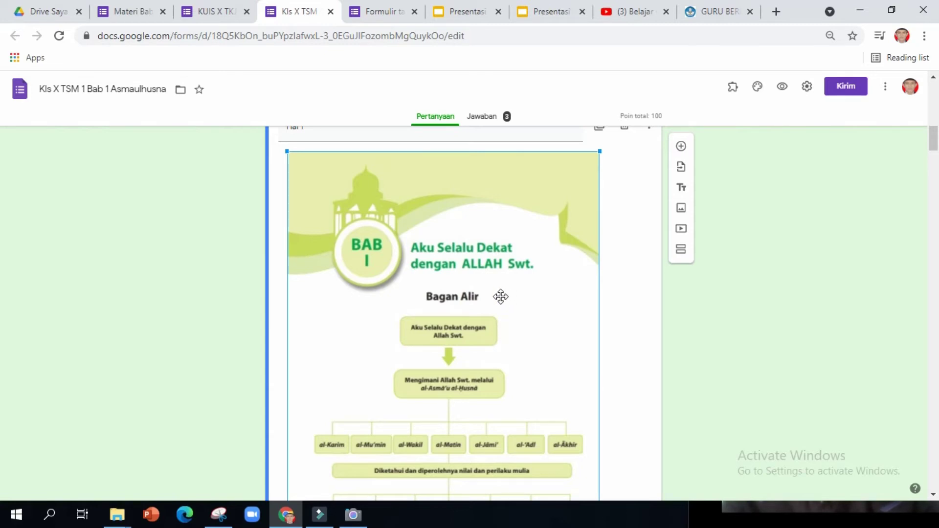
{"action": "scroll", "coordinate": [499, 295], "scroll_direction": "up", "scroll_amount": 3}
{"action": "scroll", "coordinate": [491, 313], "scroll_direction": "down", "scroll_amount": 3}
{"action": "scroll", "coordinate": [483, 331], "scroll_direction": "down", "scroll_amount": 7}
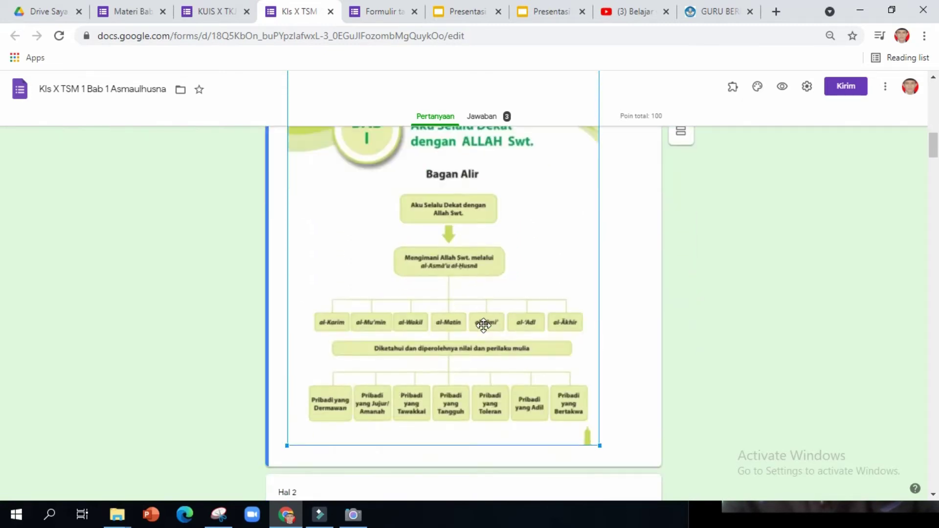
{"action": "left_click", "coordinate": [481, 325]}
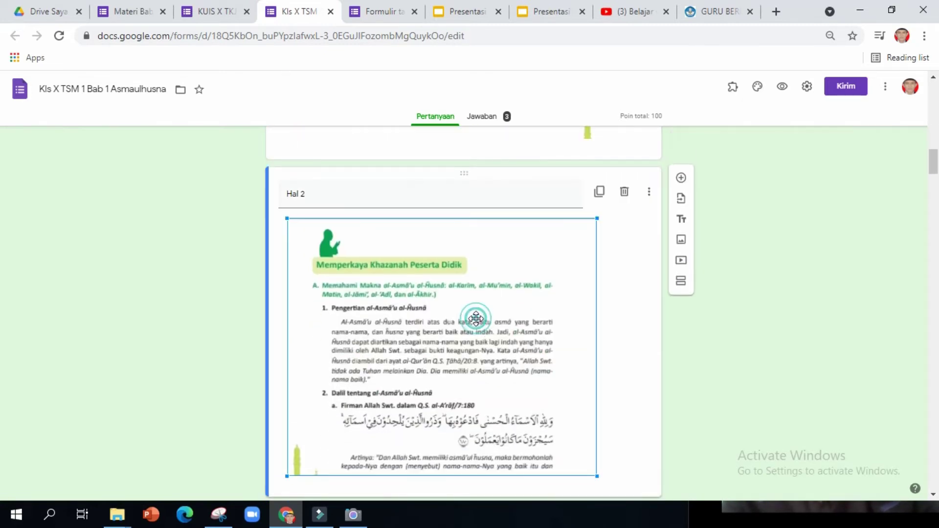
{"action": "scroll", "coordinate": [476, 319], "scroll_direction": "down", "scroll_amount": 9}
{"action": "left_click", "coordinate": [467, 294]}
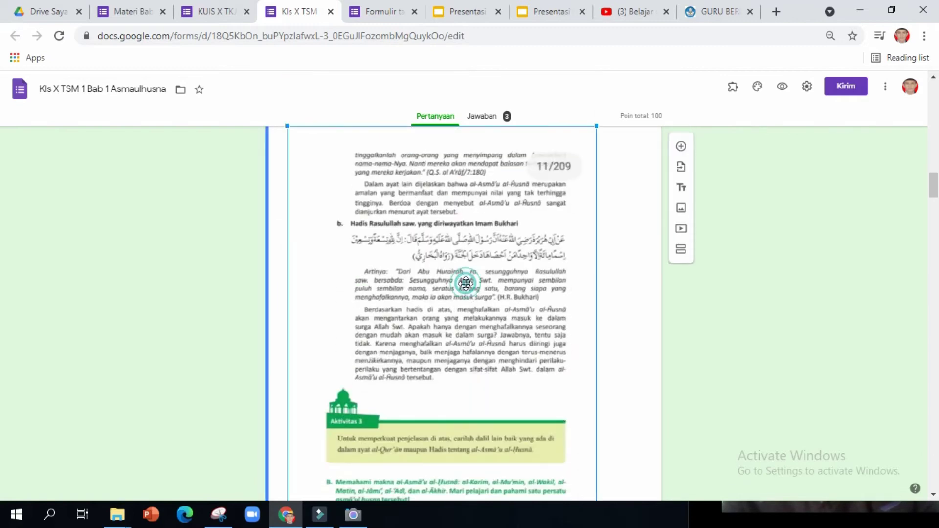
{"action": "scroll", "coordinate": [477, 303], "scroll_direction": "down", "scroll_amount": 9}
{"action": "left_click", "coordinate": [482, 315]}
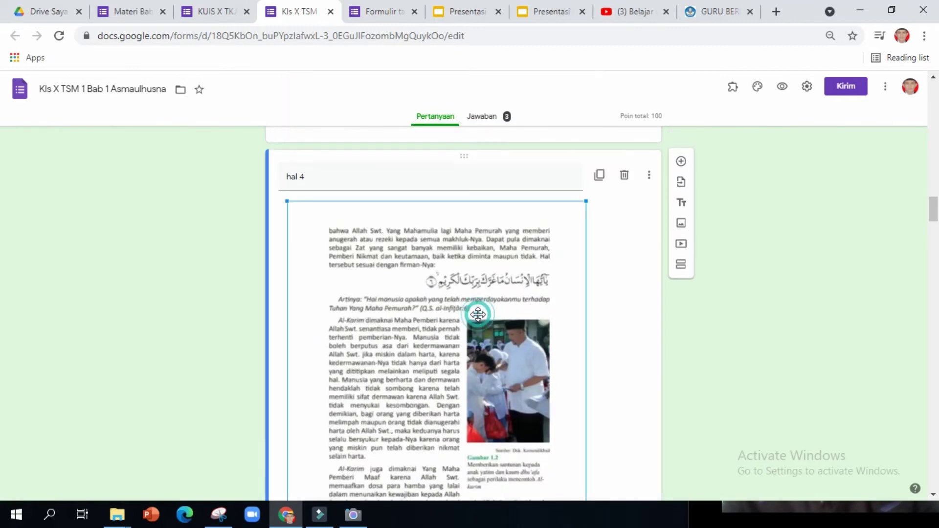
{"action": "scroll", "coordinate": [482, 318], "scroll_direction": "down", "scroll_amount": 18}
{"action": "scroll", "coordinate": [482, 320], "scroll_direction": "down", "scroll_amount": 20}
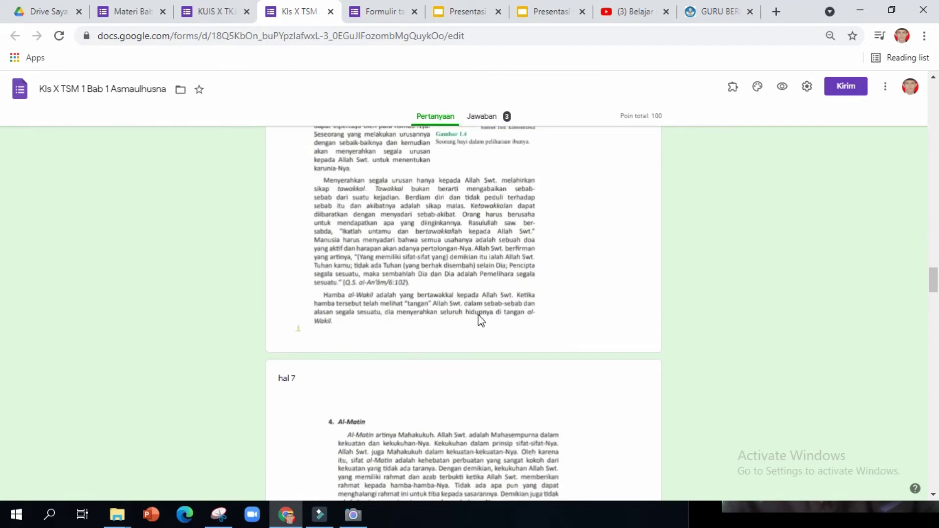
{"action": "scroll", "coordinate": [479, 320], "scroll_direction": "down", "scroll_amount": 8}
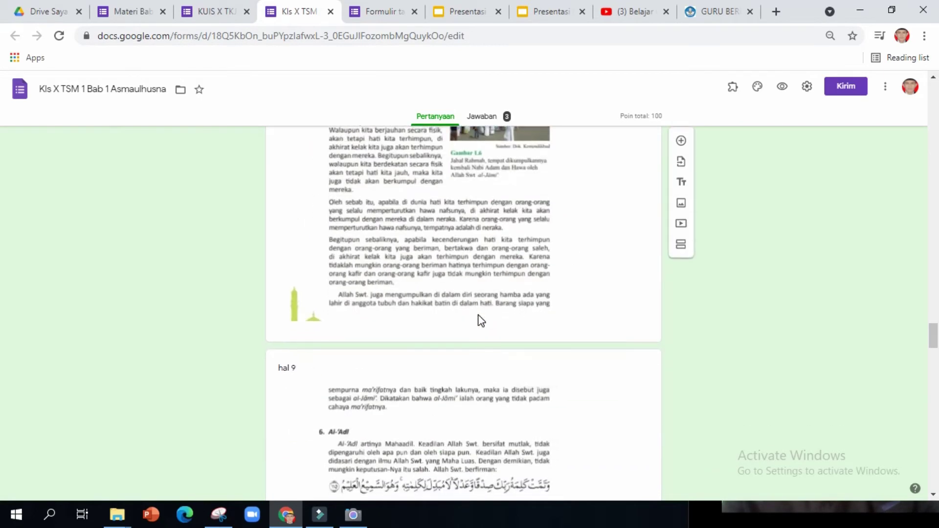
{"action": "scroll", "coordinate": [480, 320], "scroll_direction": "down", "scroll_amount": 12}
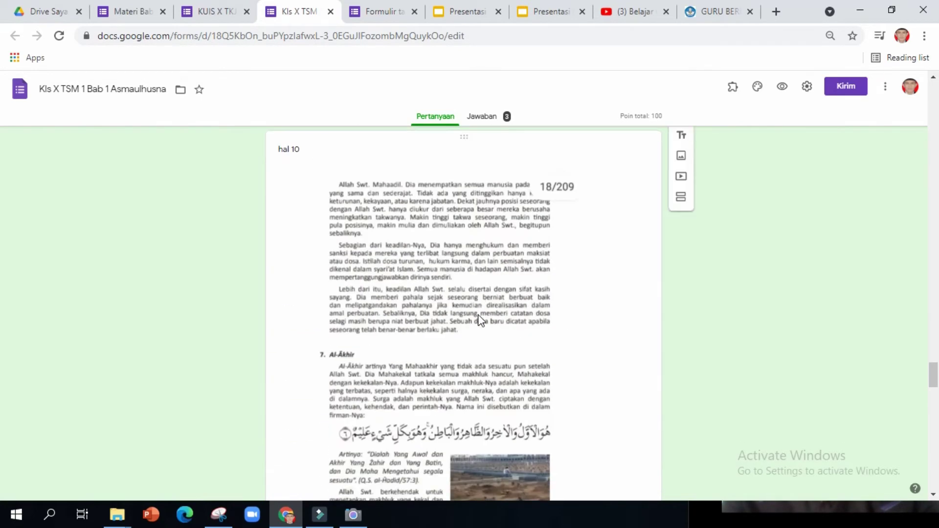
{"action": "scroll", "coordinate": [481, 320], "scroll_direction": "down", "scroll_amount": 3}
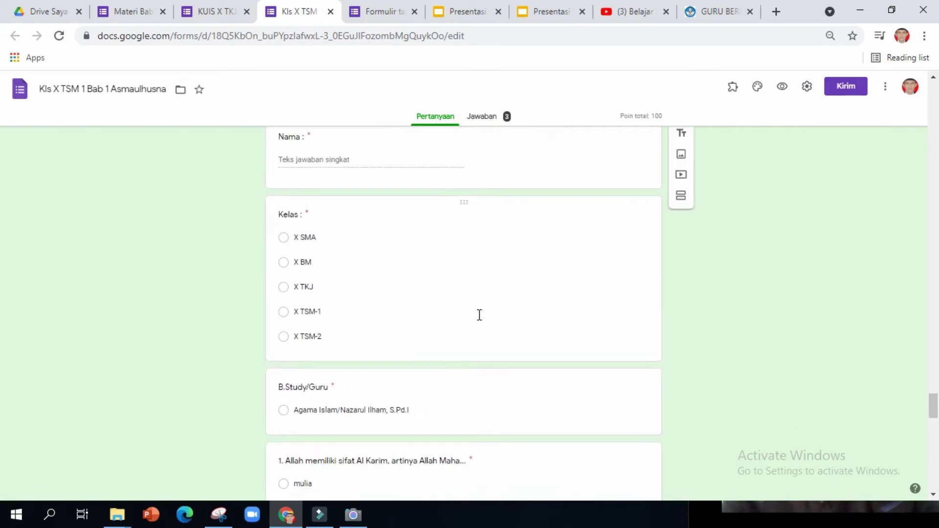
{"action": "scroll", "coordinate": [479, 316], "scroll_direction": "up", "scroll_amount": 15}
{"action": "scroll", "coordinate": [480, 320], "scroll_direction": "up", "scroll_amount": 20}
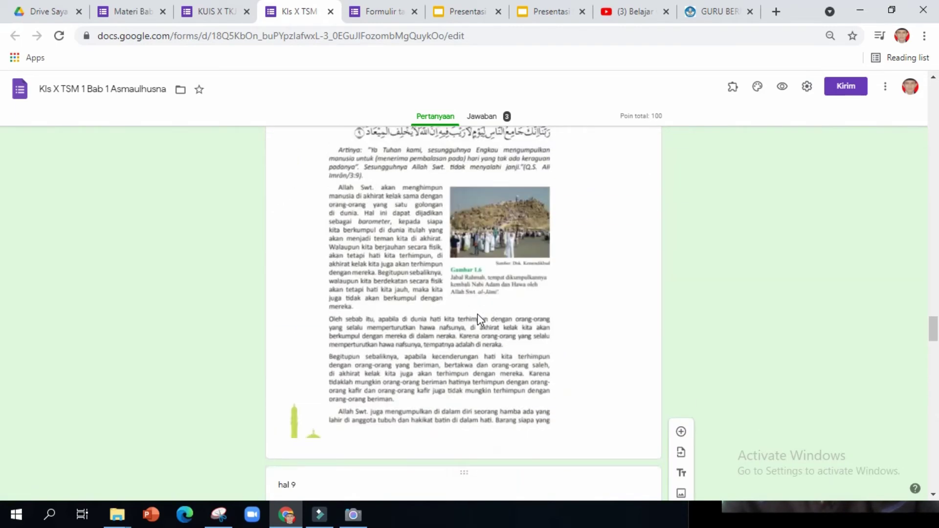
{"action": "scroll", "coordinate": [488, 316], "scroll_direction": "up", "scroll_amount": 10}
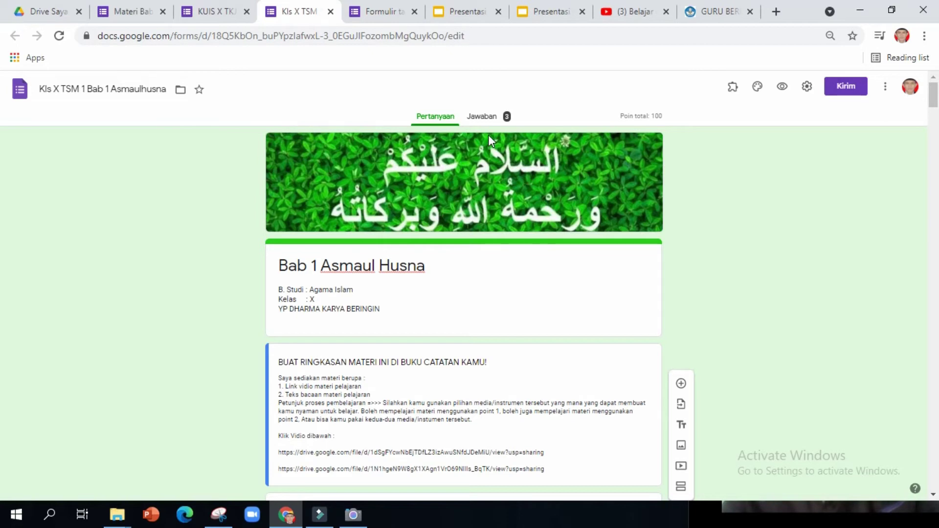
Return to the new Materi Bab 1 Asmaul Husna form and browse the preset theme images available for its header.
{"action": "left_click", "coordinate": [209, 10]}
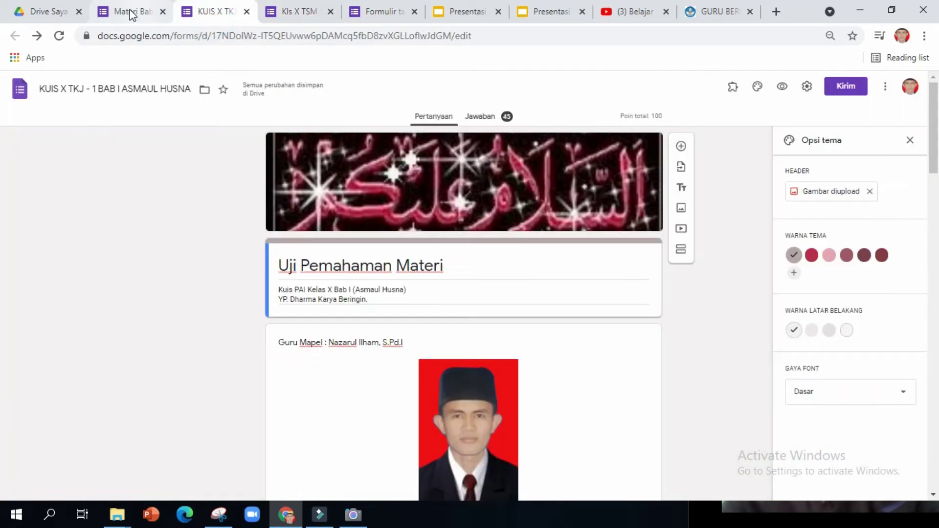
{"action": "left_click", "coordinate": [128, 13]}
{"action": "left_click", "coordinate": [492, 157]}
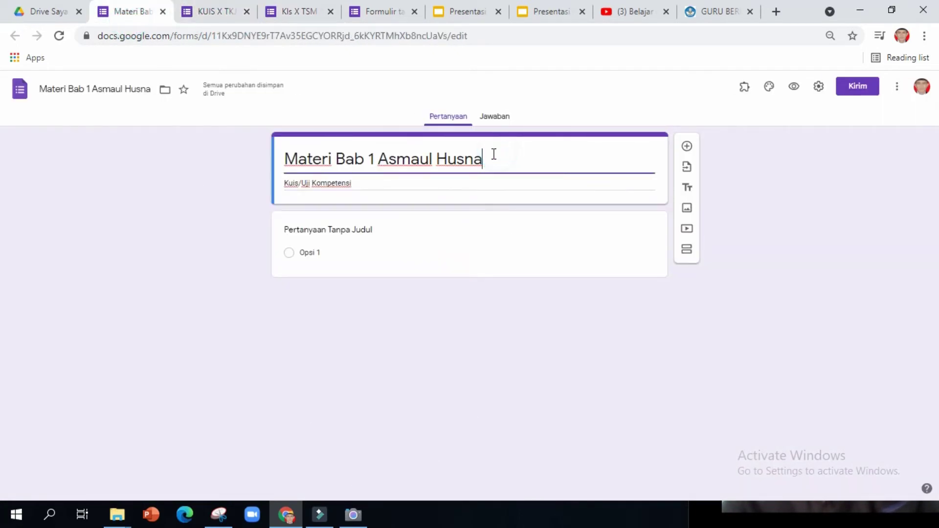
{"action": "left_click", "coordinate": [769, 88]}
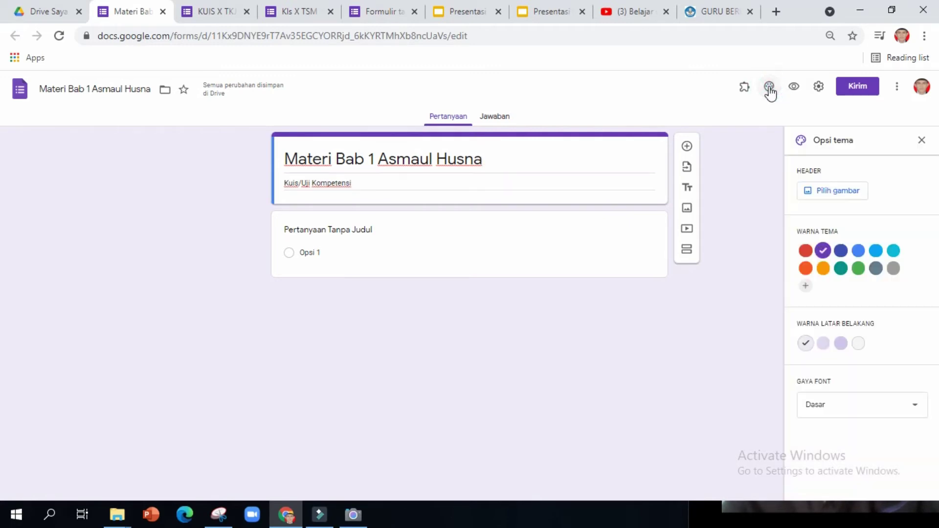
{"action": "left_click", "coordinate": [837, 198]}
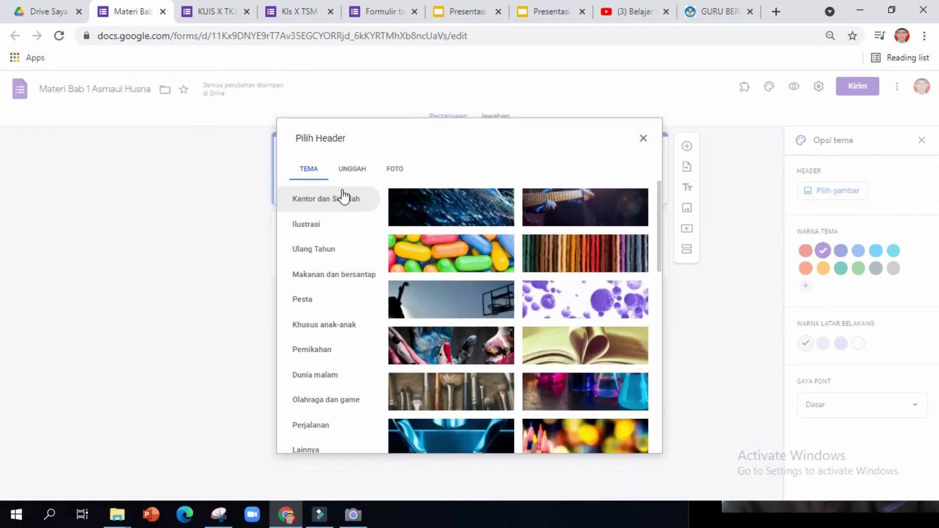
{"action": "scroll", "coordinate": [513, 388], "scroll_direction": "down", "scroll_amount": 9}
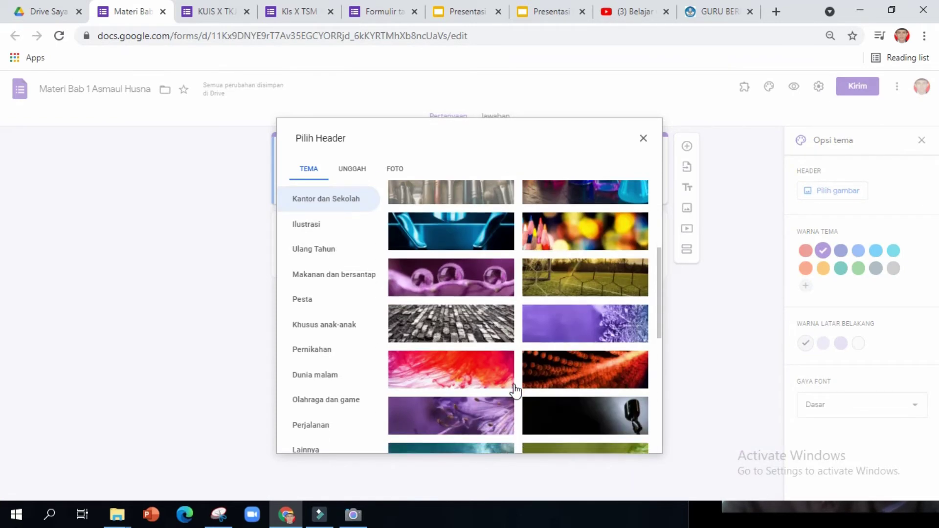
{"action": "scroll", "coordinate": [513, 391], "scroll_direction": "up", "scroll_amount": 5}
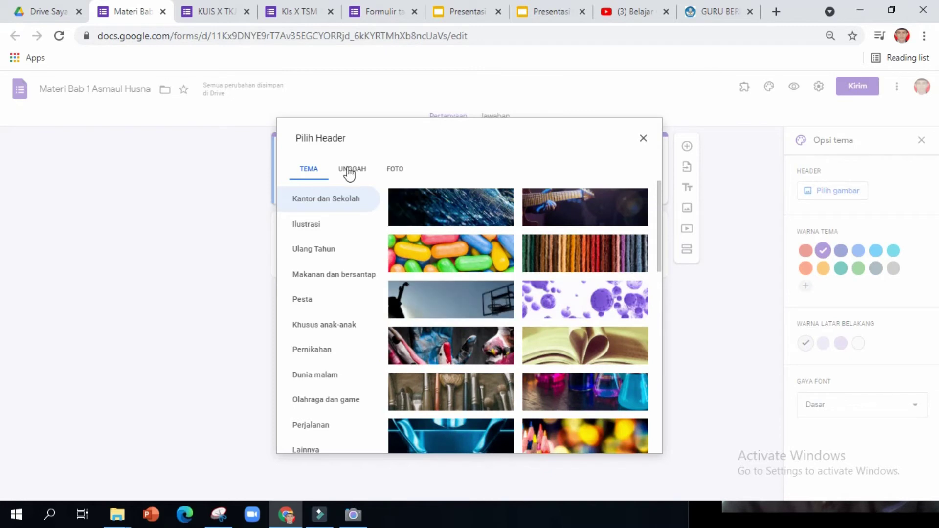
Upload image 4 from the Asskm folder in Pictures and apply it as the form's header.
{"action": "left_click", "coordinate": [350, 169]}
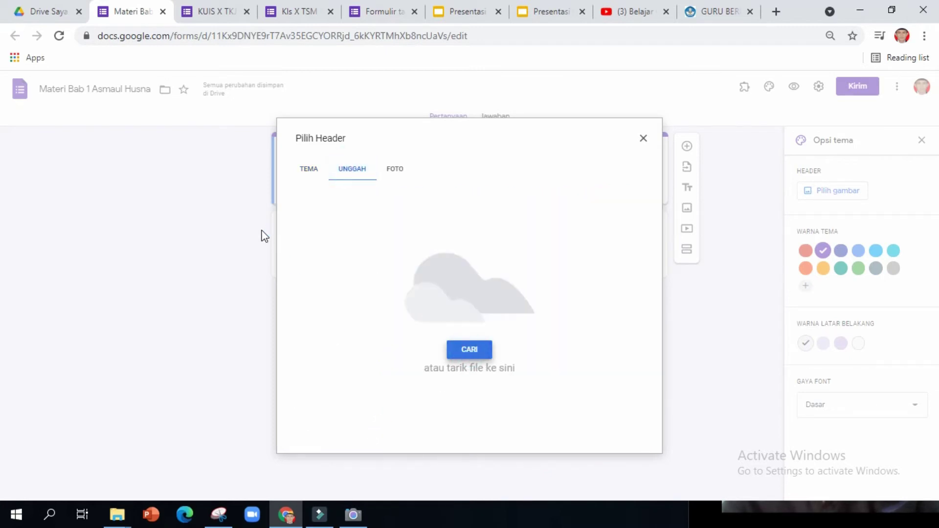
{"action": "left_click", "coordinate": [469, 349]}
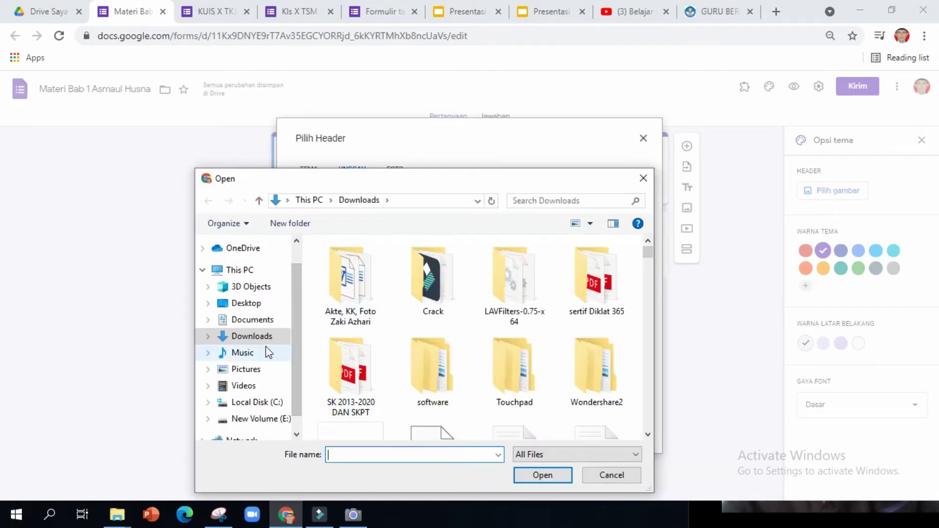
{"action": "left_click", "coordinate": [246, 371]}
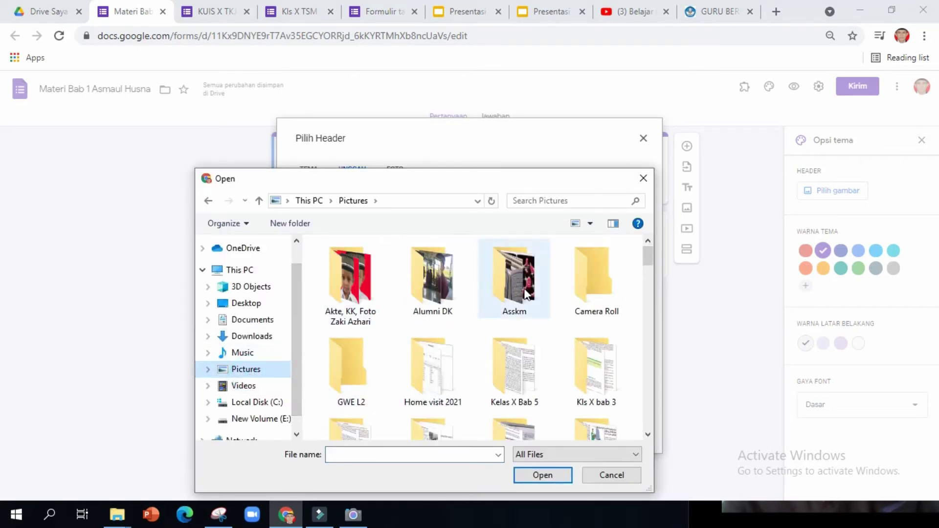
{"action": "double_click", "coordinate": [521, 293]}
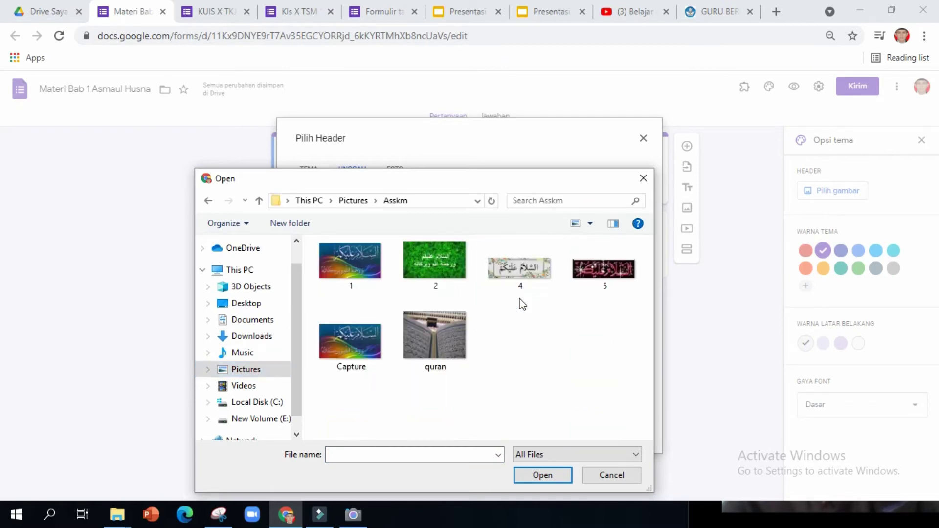
{"action": "left_click", "coordinate": [496, 276]}
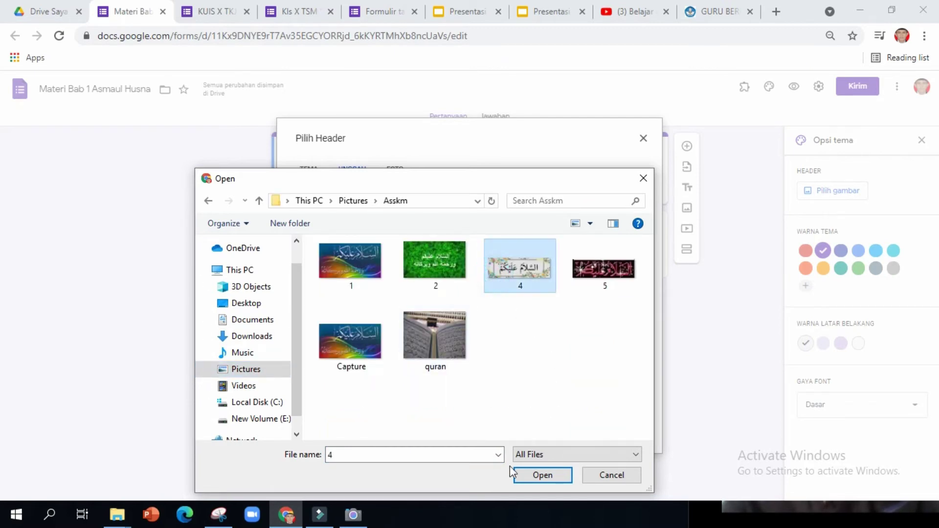
{"action": "left_click", "coordinate": [531, 475]}
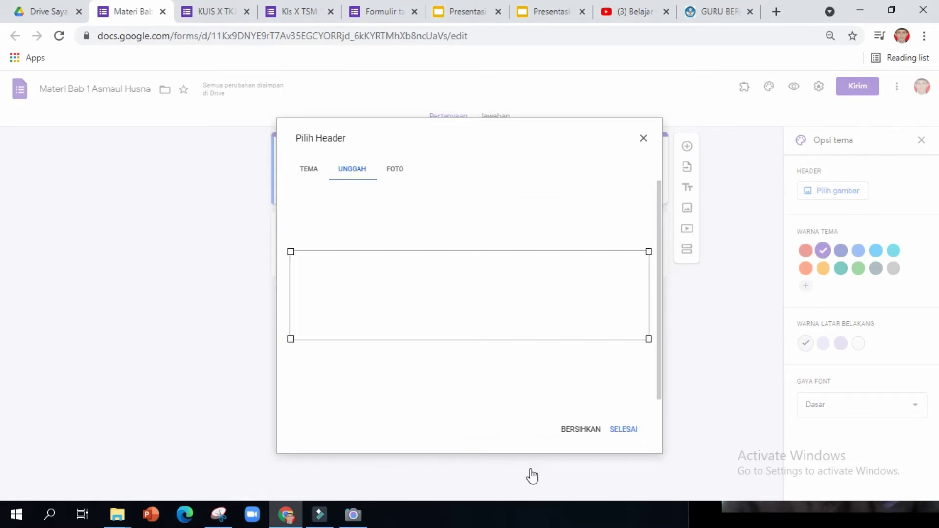
{"action": "left_click", "coordinate": [626, 430]}
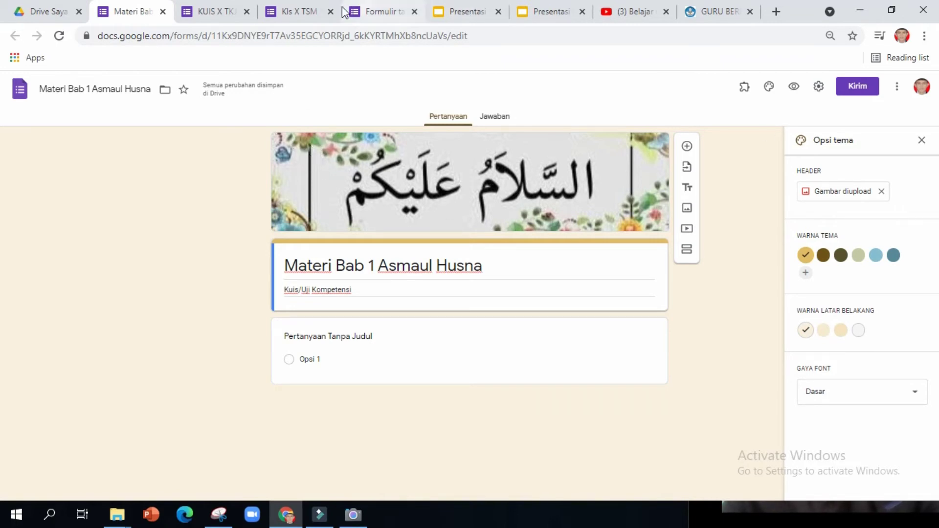
Compare the new form with Kls X TSM 1 Bab 1 Asmaulhusna, examining its instruction text, teacher photo and first material page.
{"action": "left_click", "coordinate": [299, 12]}
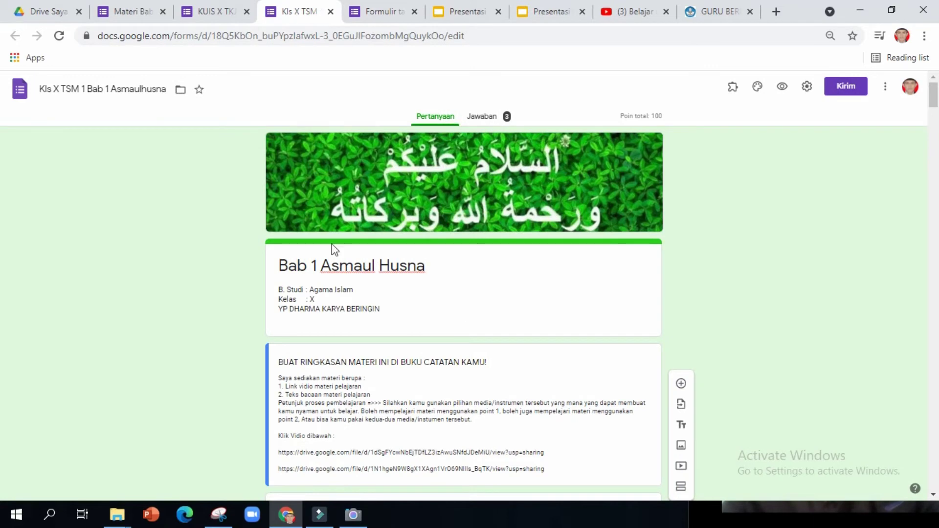
{"action": "left_click", "coordinate": [138, 20]}
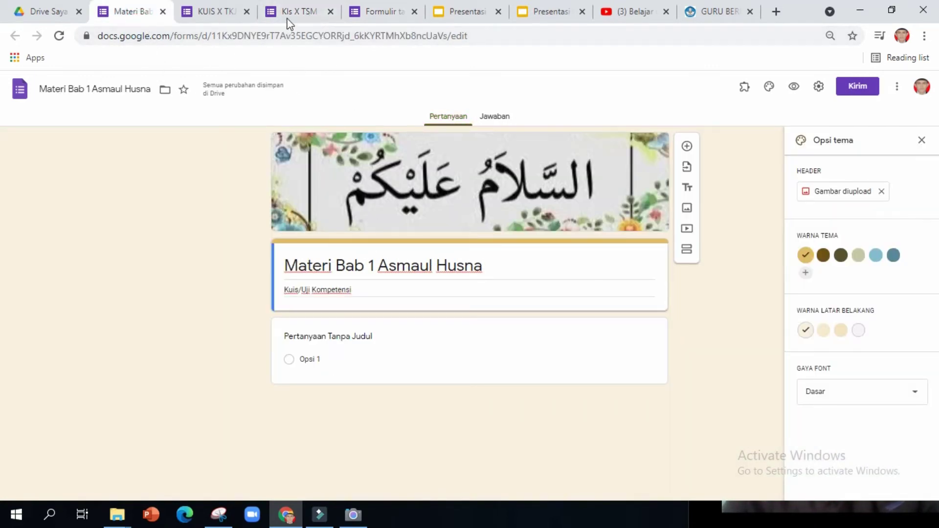
{"action": "left_click", "coordinate": [306, 19]}
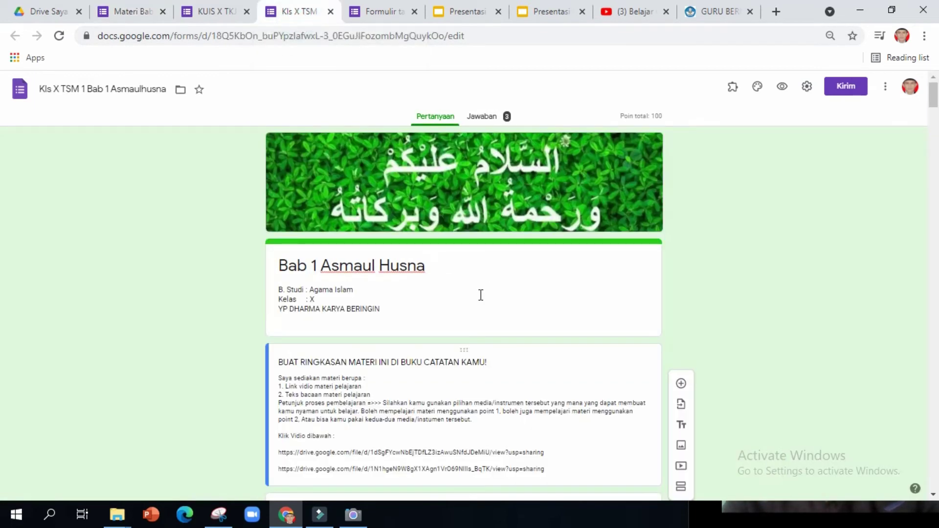
{"action": "scroll", "coordinate": [450, 362], "scroll_direction": "down", "scroll_amount": 11}
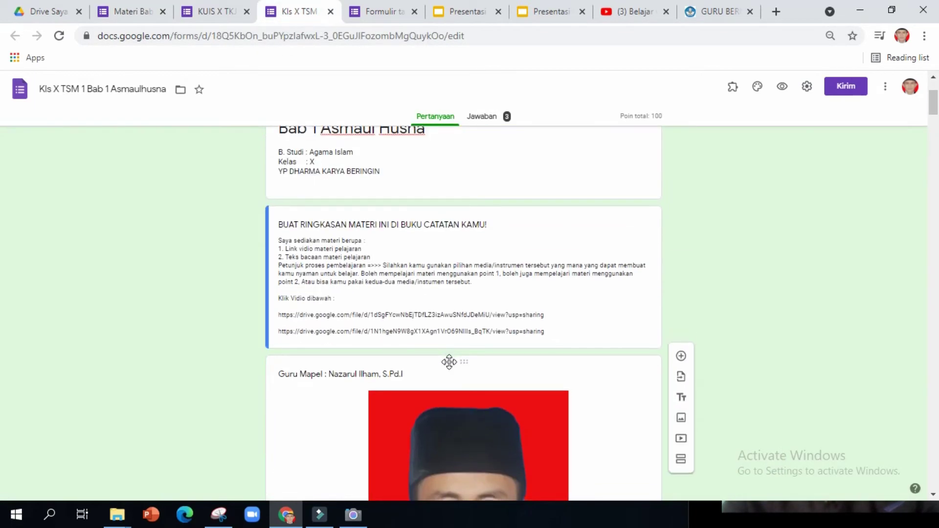
{"action": "scroll", "coordinate": [449, 362], "scroll_direction": "up", "scroll_amount": 8}
{"action": "scroll", "coordinate": [453, 380], "scroll_direction": "down", "scroll_amount": 2}
{"action": "left_click", "coordinate": [465, 360]}
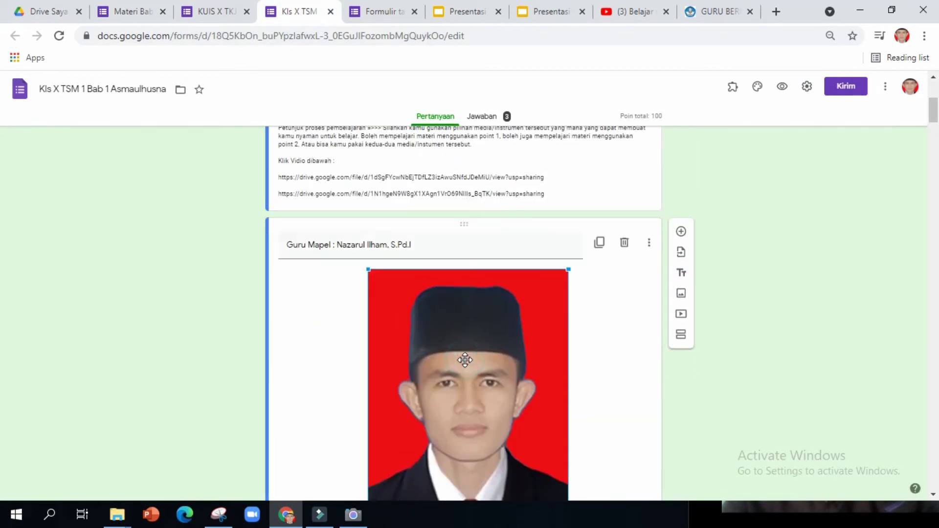
{"action": "scroll", "coordinate": [465, 361], "scroll_direction": "down", "scroll_amount": 5}
{"action": "scroll", "coordinate": [464, 360], "scroll_direction": "up", "scroll_amount": 8}
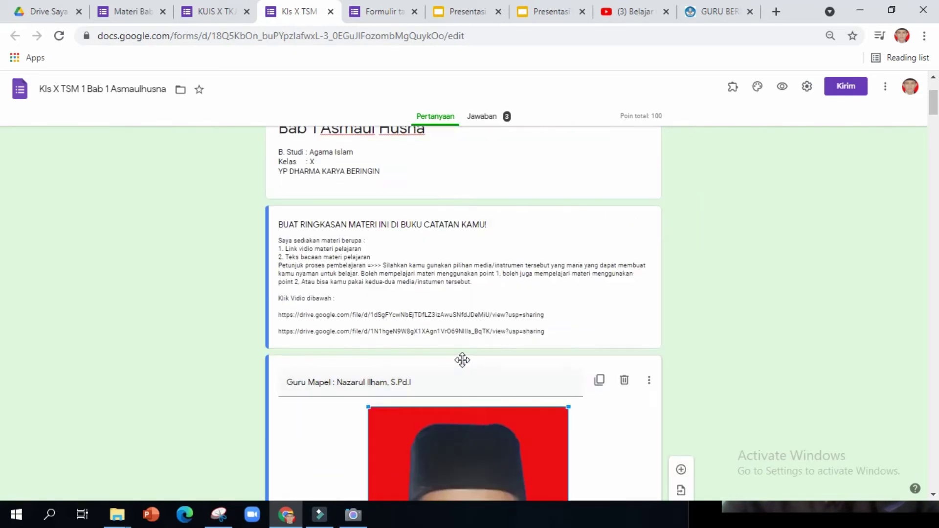
{"action": "left_click", "coordinate": [444, 380]}
{"action": "scroll", "coordinate": [444, 379], "scroll_direction": "down", "scroll_amount": 12}
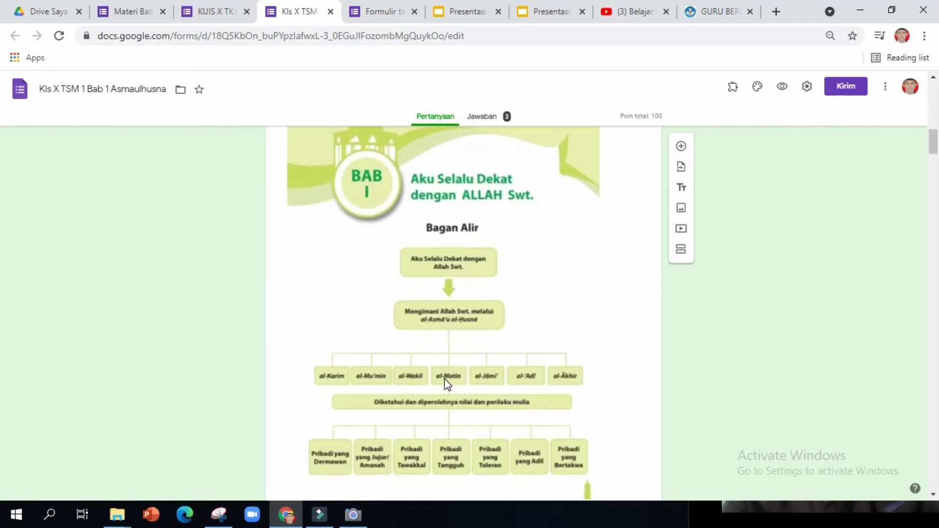
Examine the KUIS X TKJ - 1 BAB I ASMAUL HUSNA form from its name and class fields through its numbered multiple-choice questions.
{"action": "scroll", "coordinate": [443, 380], "scroll_direction": "up", "scroll_amount": 15}
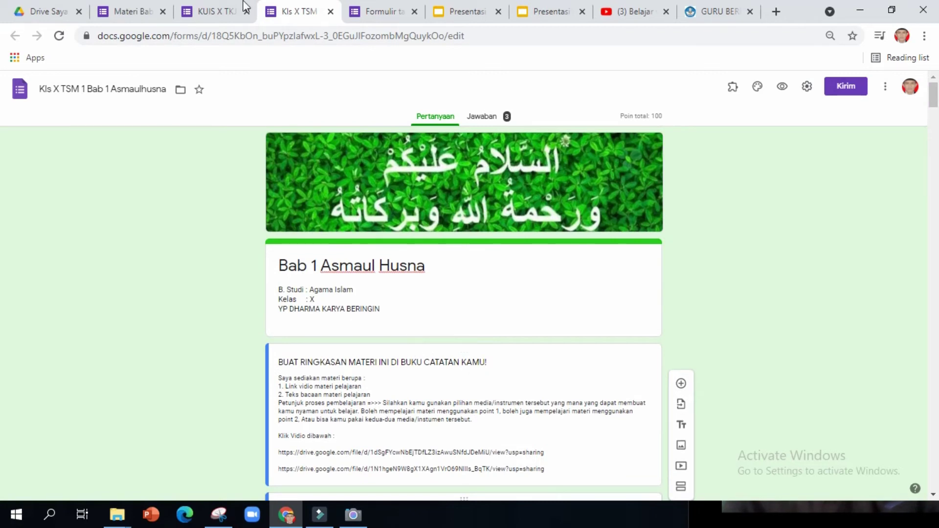
{"action": "left_click", "coordinate": [217, 15]}
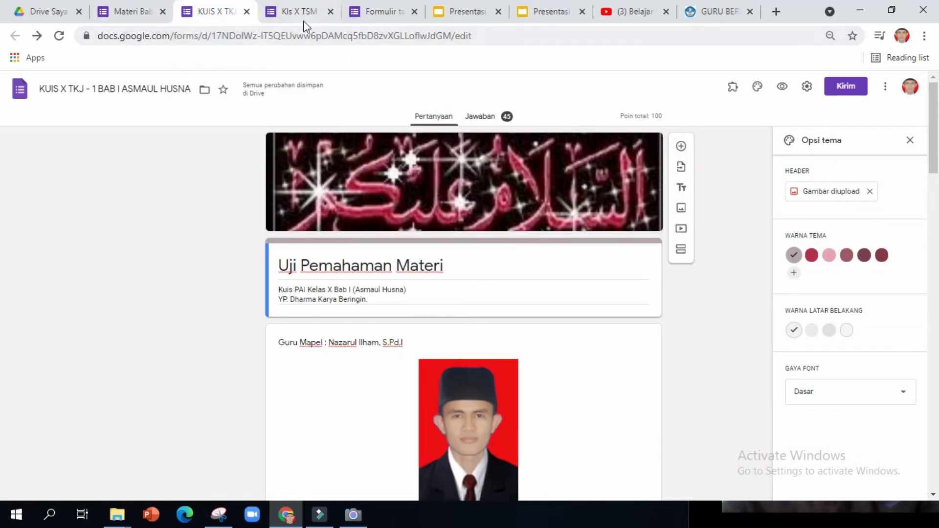
{"action": "left_click", "coordinate": [381, 14]}
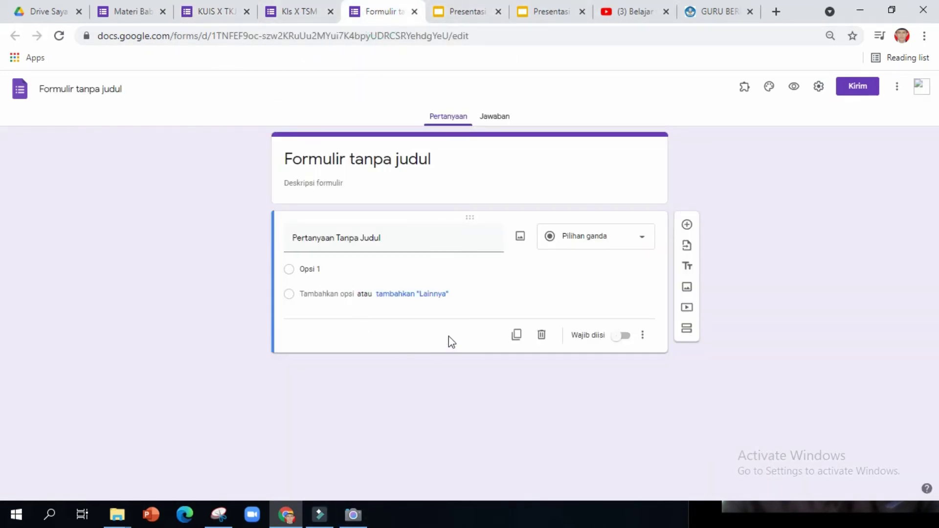
{"action": "left_click", "coordinate": [298, 14]}
{"action": "left_click", "coordinate": [216, 13]}
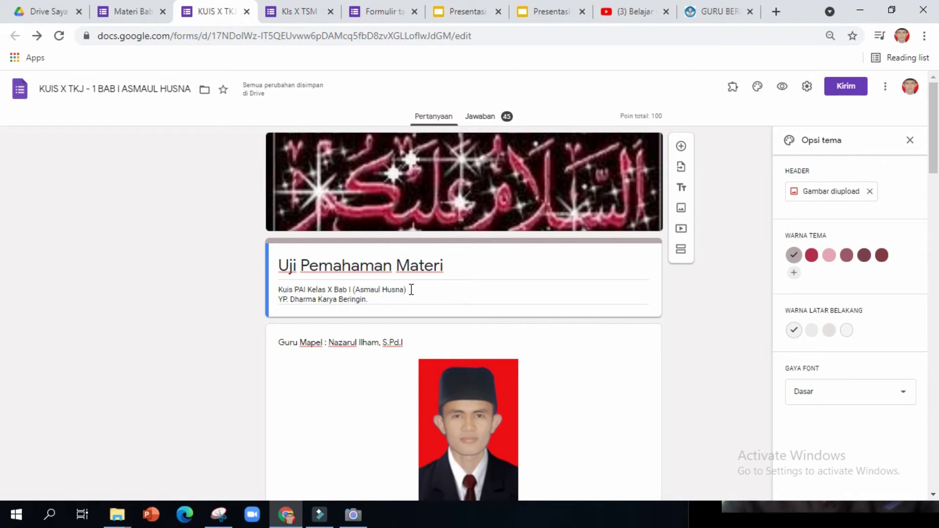
{"action": "scroll", "coordinate": [411, 289], "scroll_direction": "down", "scroll_amount": 9}
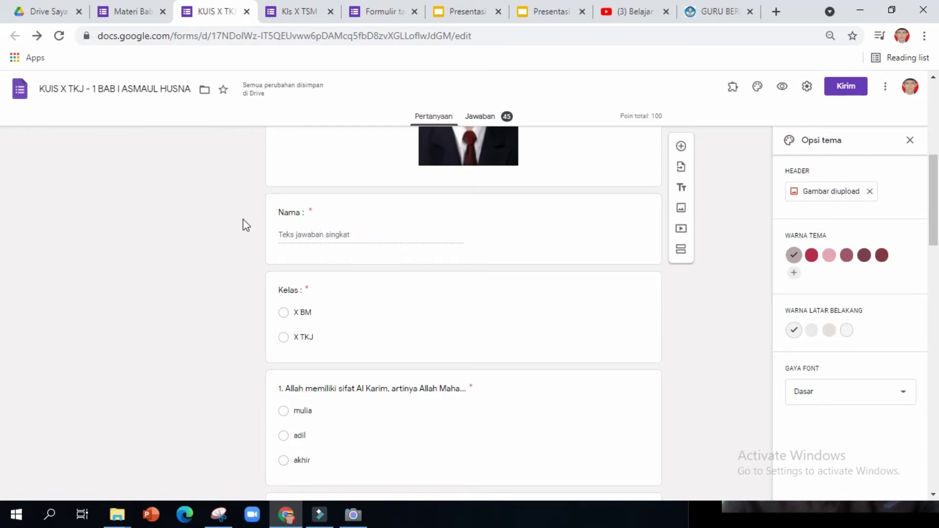
{"action": "scroll", "coordinate": [537, 280], "scroll_direction": "down", "scroll_amount": 1}
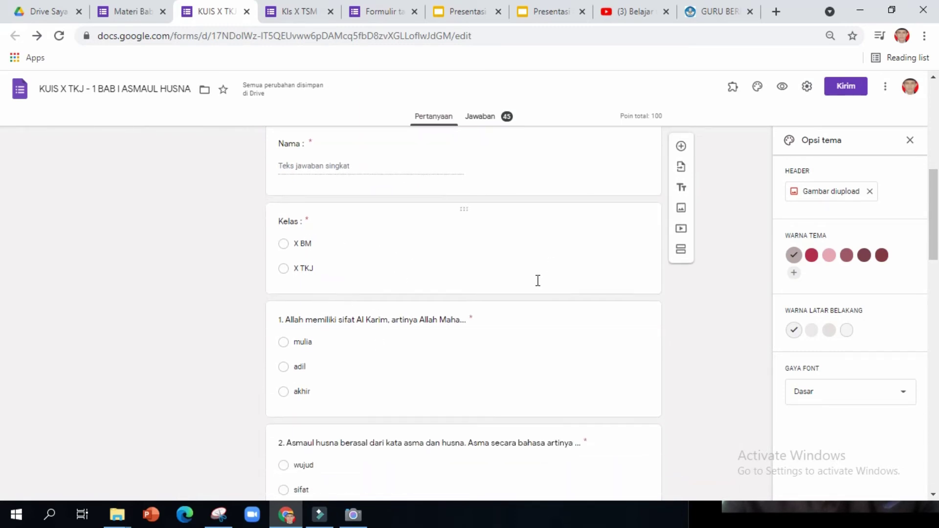
{"action": "scroll", "coordinate": [426, 350], "scroll_direction": "down", "scroll_amount": 1}
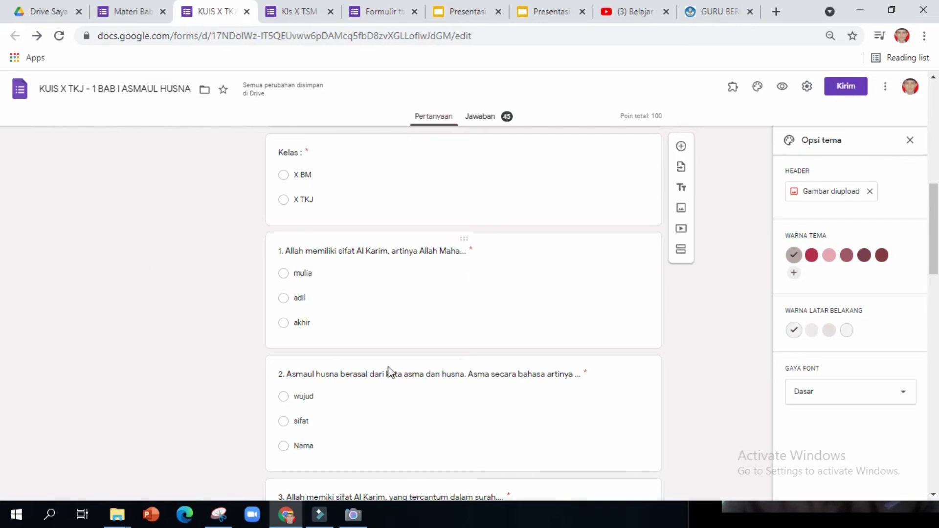
{"action": "scroll", "coordinate": [415, 386], "scroll_direction": "down", "scroll_amount": 11}
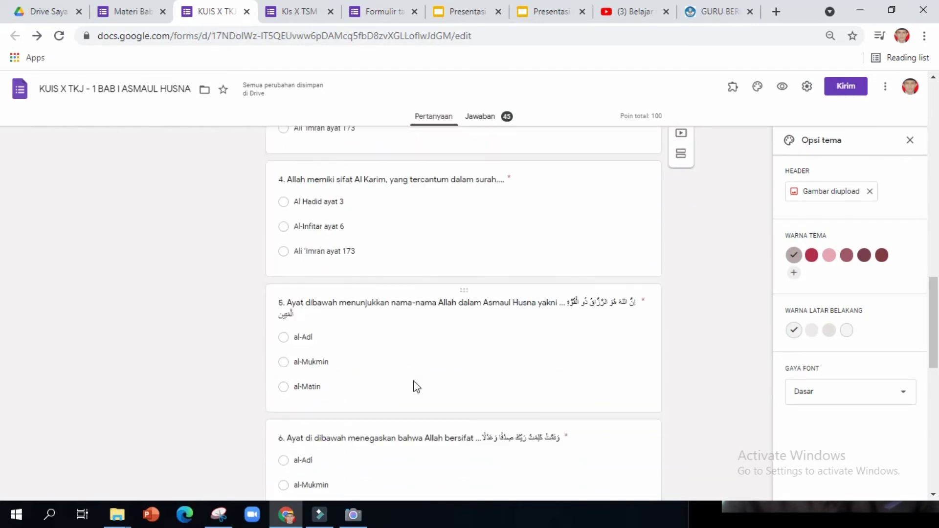
{"action": "scroll", "coordinate": [415, 381], "scroll_direction": "down", "scroll_amount": 5}
{"action": "scroll", "coordinate": [413, 380], "scroll_direction": "up", "scroll_amount": 20}
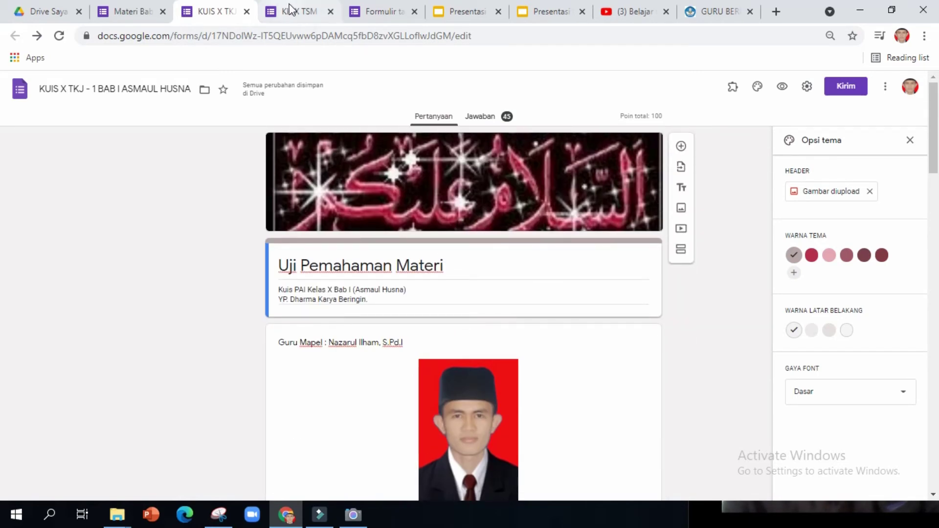
Show the Variasi Jenis Pertanyaan slide in the Google Forms presentation to review the available question types.
{"action": "left_click", "coordinate": [466, 19]}
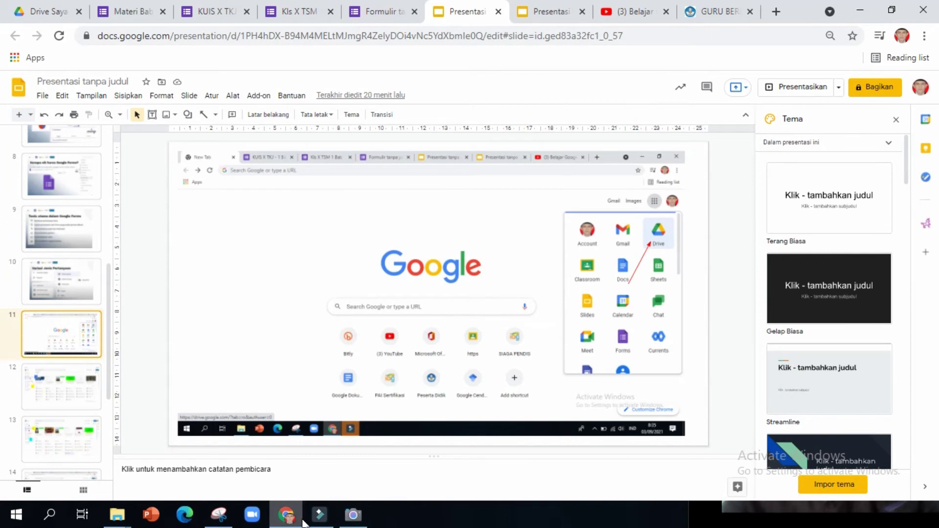
{"action": "left_click", "coordinate": [352, 514]}
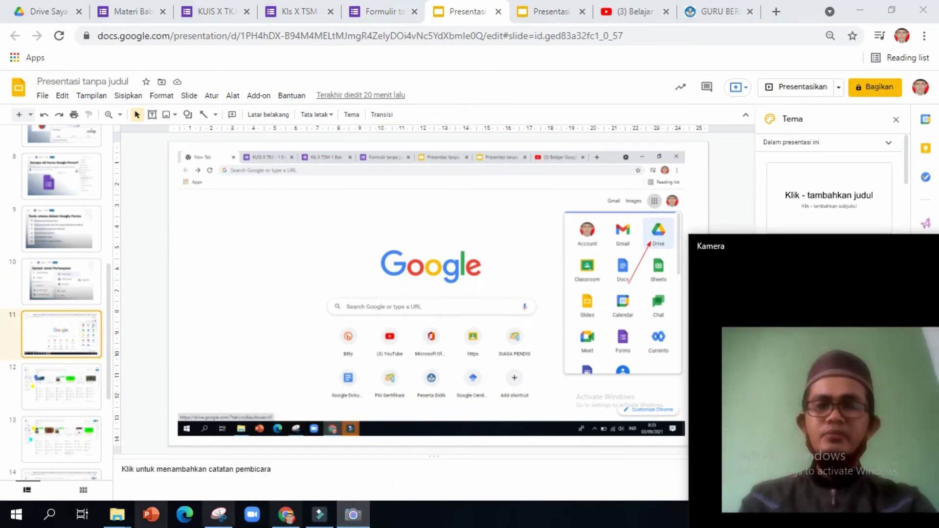
{"action": "left_click", "coordinate": [61, 283]}
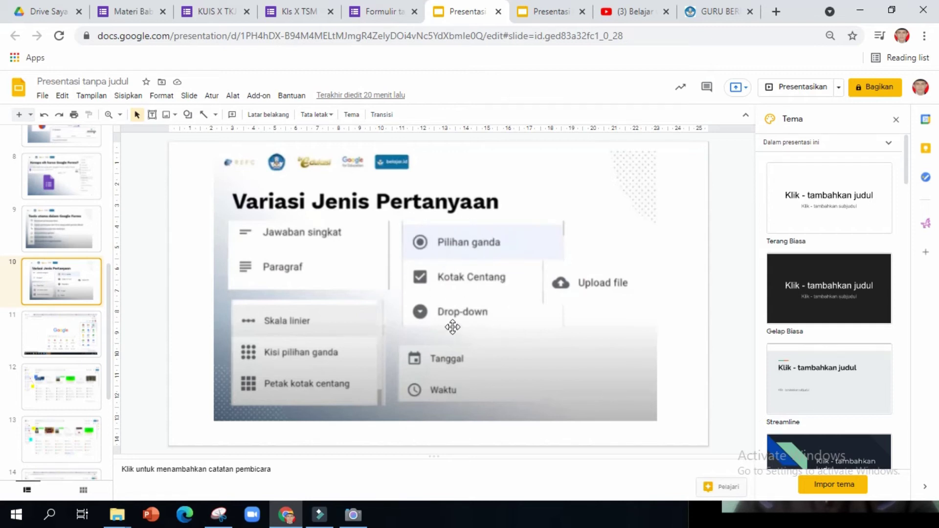
{"action": "left_click", "coordinate": [550, 12]}
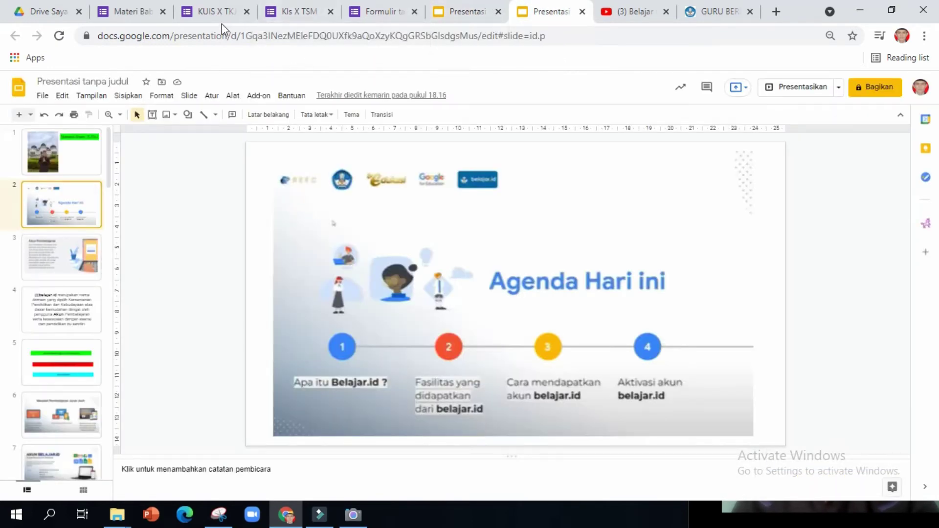
Compare the new Materi Bab 1 Asmaul Husna form with the KUIS X TKJ quiz and the material pages of Kls X TSM 1 Bab 1 Asmaulhusna.
{"action": "left_click", "coordinate": [130, 13]}
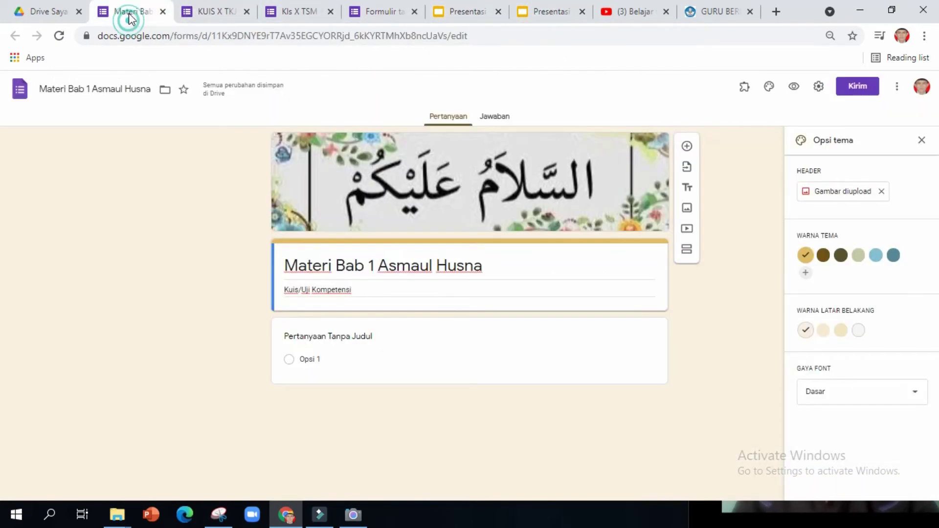
{"action": "left_click", "coordinate": [291, 9]}
{"action": "left_click", "coordinate": [215, 15]}
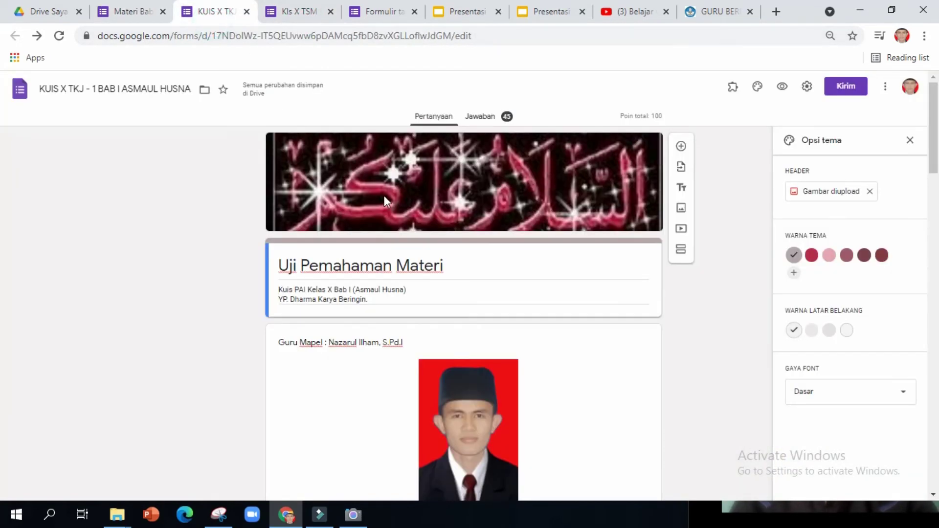
{"action": "scroll", "coordinate": [591, 434], "scroll_direction": "down", "scroll_amount": 12}
{"action": "scroll", "coordinate": [595, 417], "scroll_direction": "up", "scroll_amount": 12}
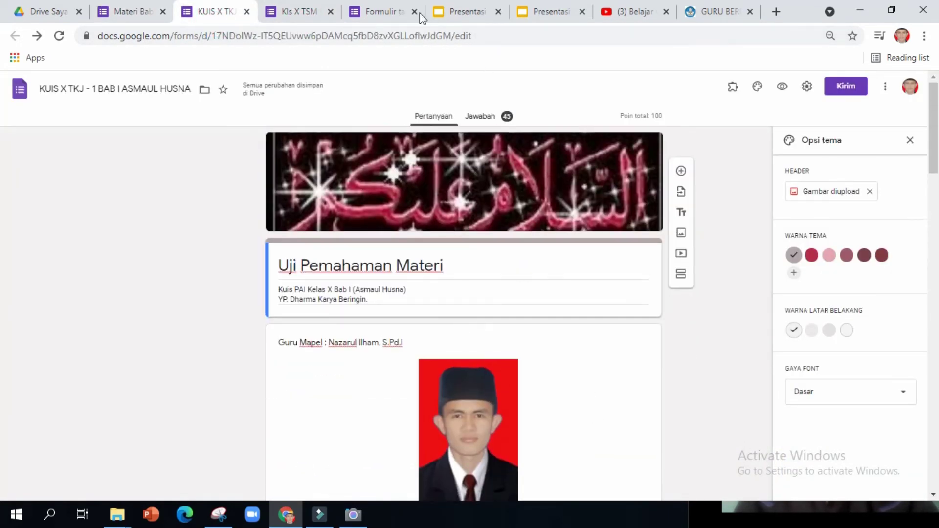
{"action": "left_click", "coordinate": [299, 12]}
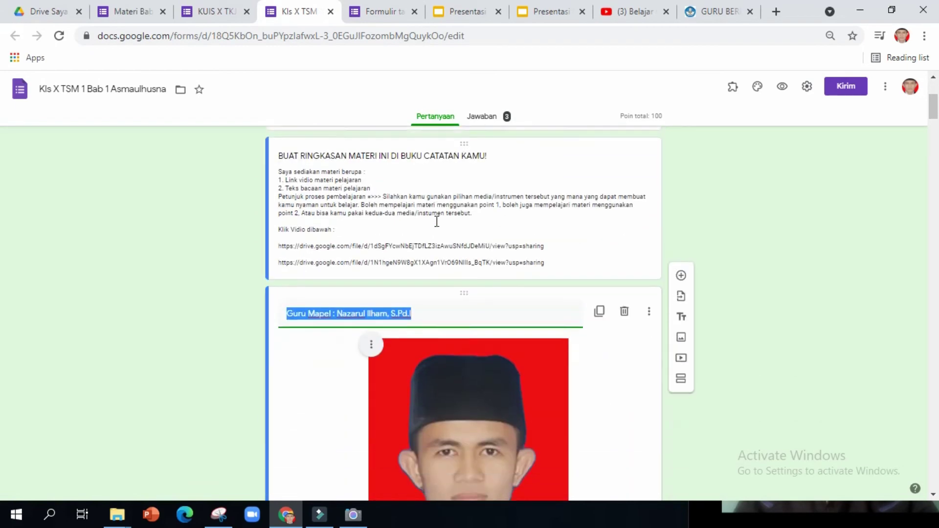
{"action": "scroll", "coordinate": [436, 221], "scroll_direction": "down", "scroll_amount": 20}
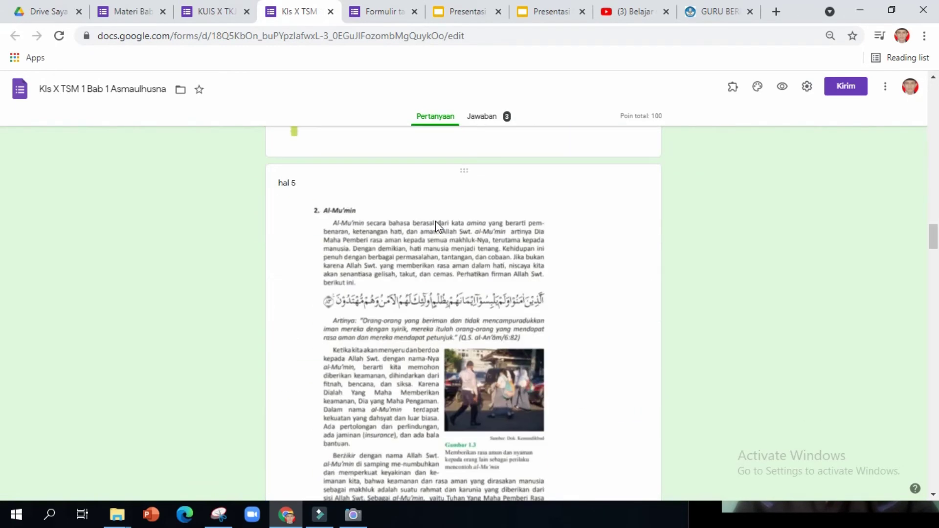
{"action": "scroll", "coordinate": [436, 221], "scroll_direction": "up", "scroll_amount": 20}
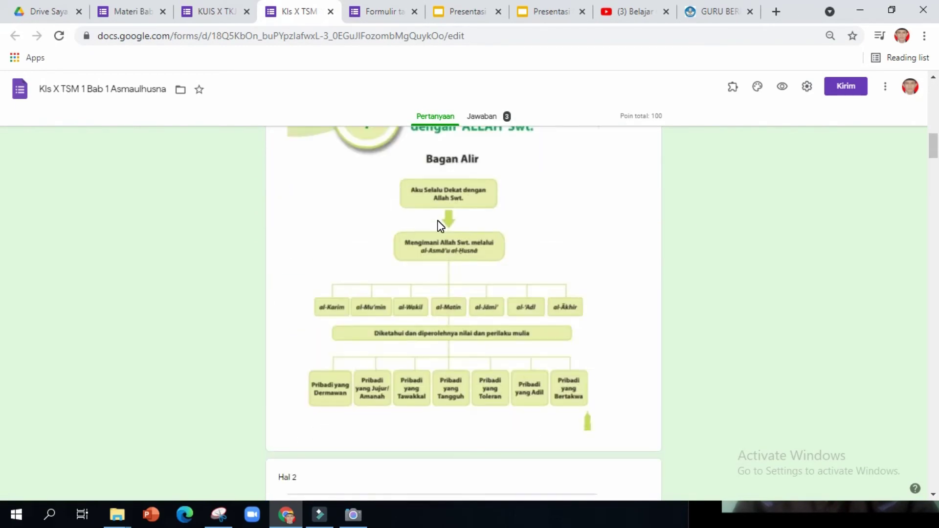
{"action": "scroll", "coordinate": [437, 220], "scroll_direction": "up", "scroll_amount": 10}
Review the KUIS X TKJ quiz's header, identity fields and multiple-choice questions again, and open its response summary.
{"action": "left_click", "coordinate": [216, 14]}
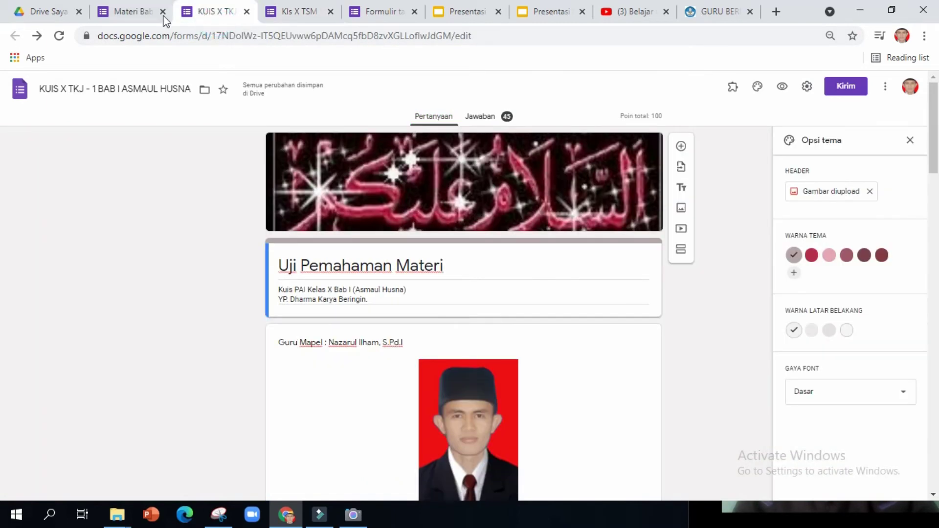
{"action": "scroll", "coordinate": [433, 236], "scroll_direction": "down", "scroll_amount": 8}
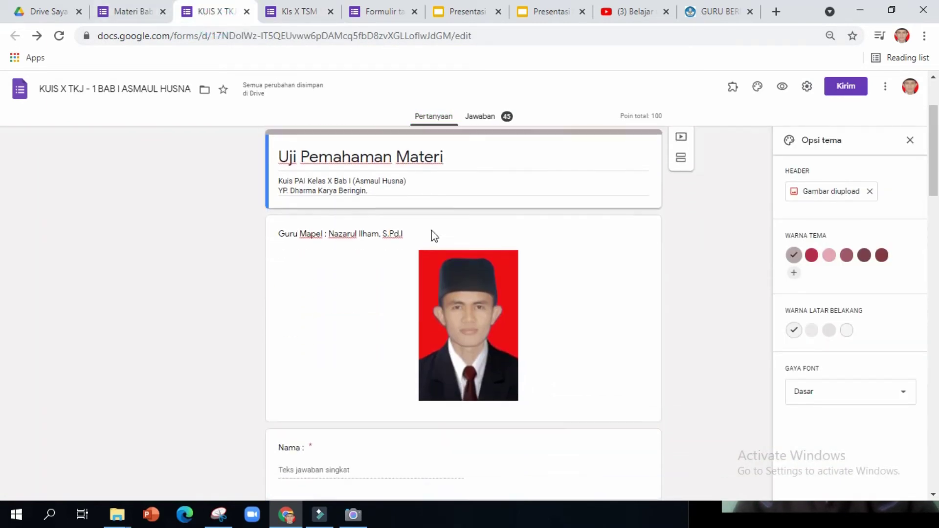
{"action": "scroll", "coordinate": [432, 237], "scroll_direction": "up", "scroll_amount": 8}
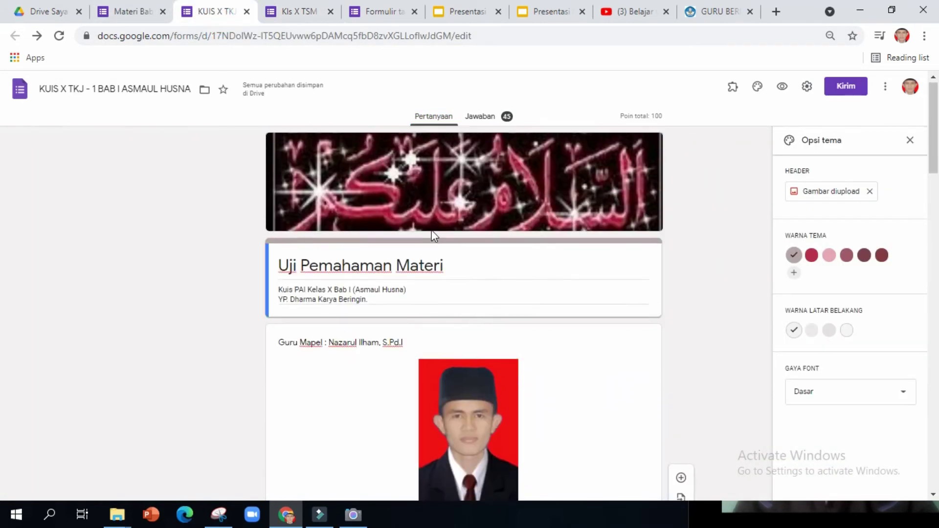
{"action": "scroll", "coordinate": [432, 233], "scroll_direction": "down", "scroll_amount": 8}
{"action": "scroll", "coordinate": [399, 247], "scroll_direction": "down", "scroll_amount": 3}
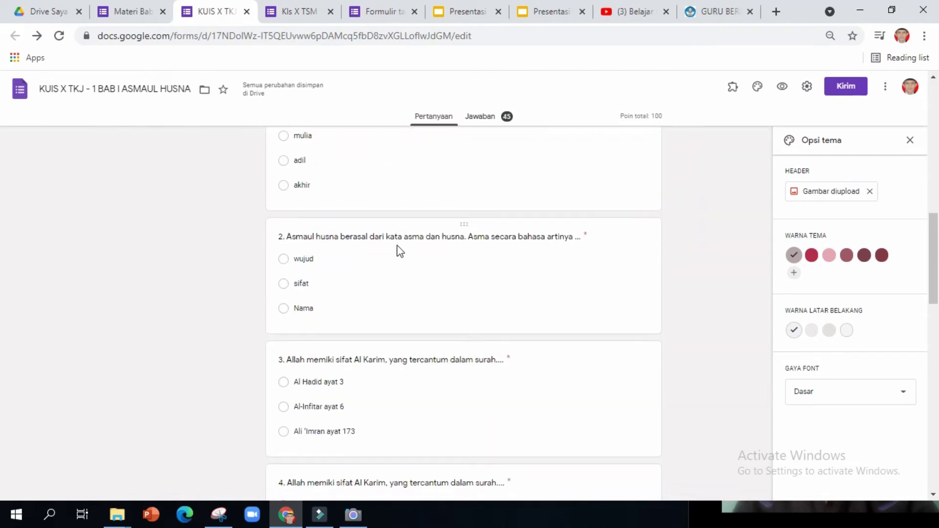
{"action": "scroll", "coordinate": [399, 249], "scroll_direction": "up", "scroll_amount": 10}
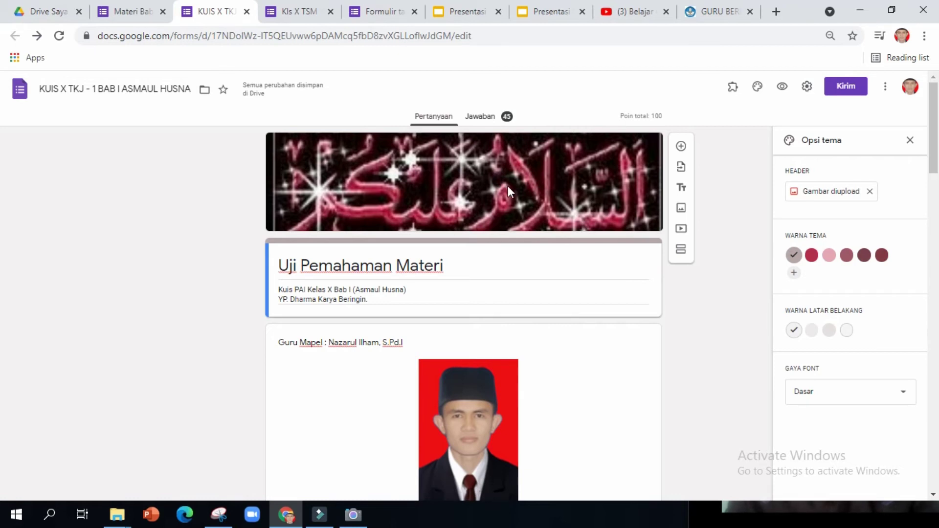
{"action": "scroll", "coordinate": [456, 291], "scroll_direction": "down", "scroll_amount": 12}
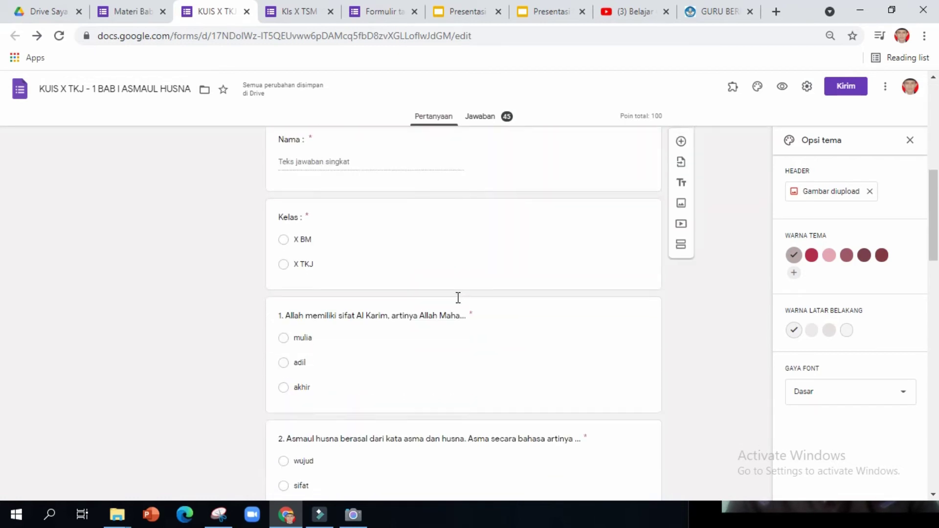
{"action": "scroll", "coordinate": [458, 302], "scroll_direction": "down", "scroll_amount": 10}
{"action": "scroll", "coordinate": [458, 303], "scroll_direction": "up", "scroll_amount": 20}
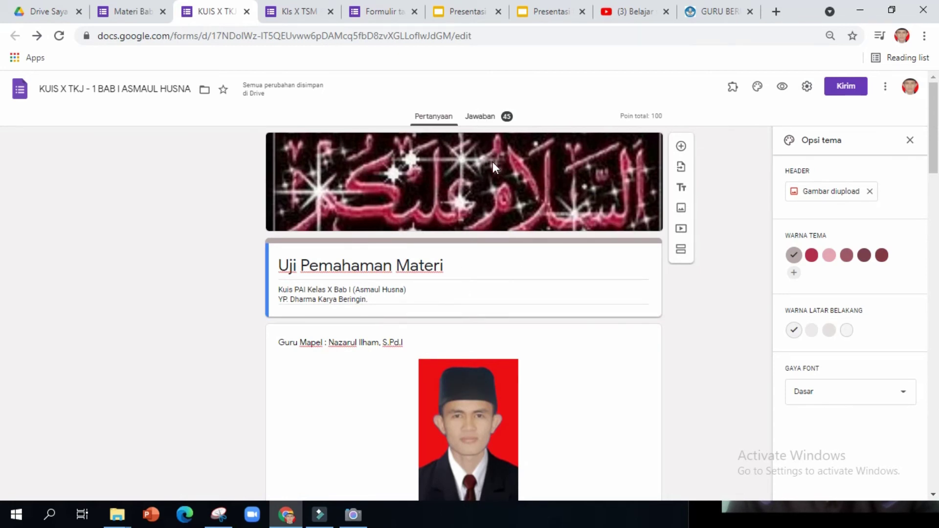
{"action": "left_click", "coordinate": [482, 118]}
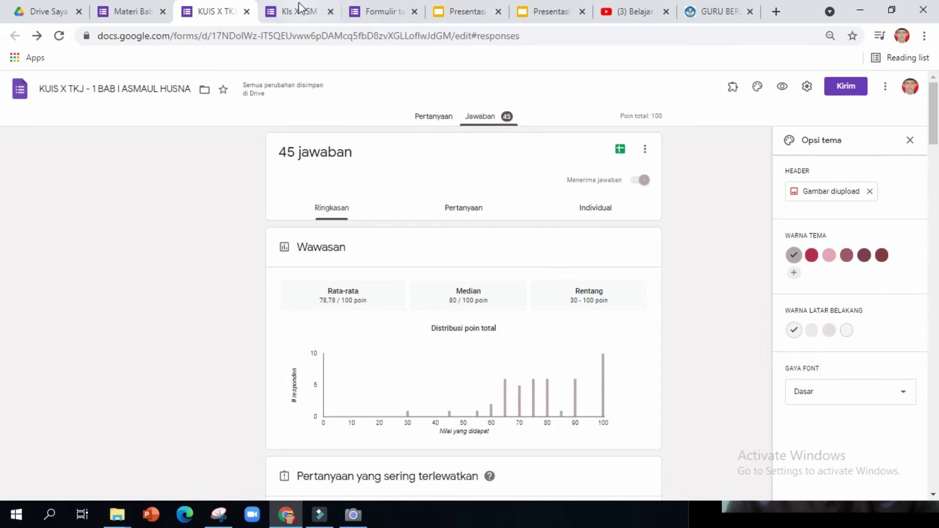
Review the presentation's Kenapa sih harus Google Forms? slides covering add-on features and responses as analysis and data.
{"action": "left_click", "coordinate": [463, 14]}
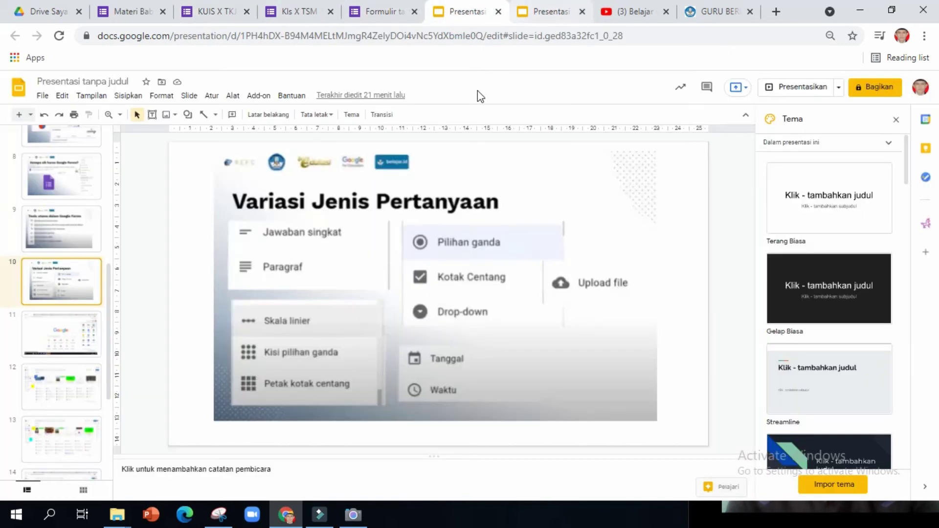
{"action": "scroll", "coordinate": [94, 335], "scroll_direction": "down", "scroll_amount": 3}
{"action": "scroll", "coordinate": [90, 334], "scroll_direction": "up", "scroll_amount": 3}
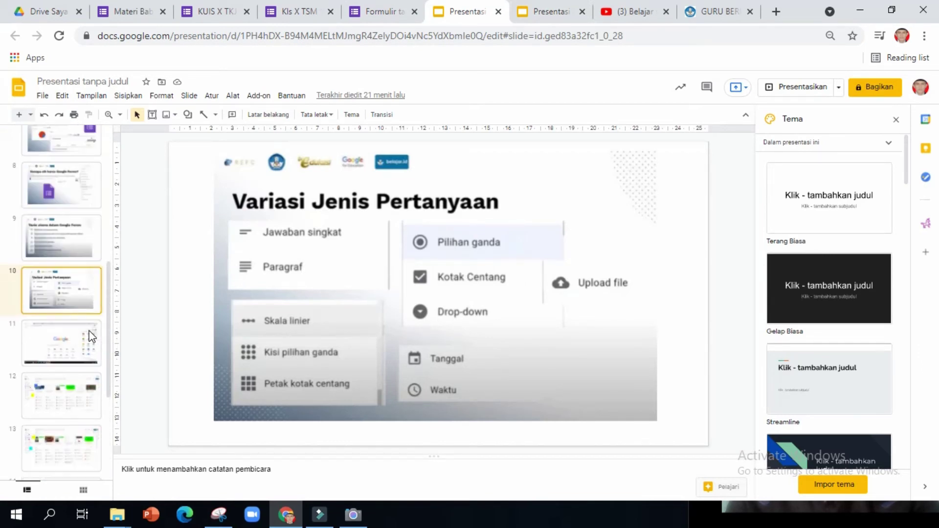
{"action": "left_click", "coordinate": [48, 196]}
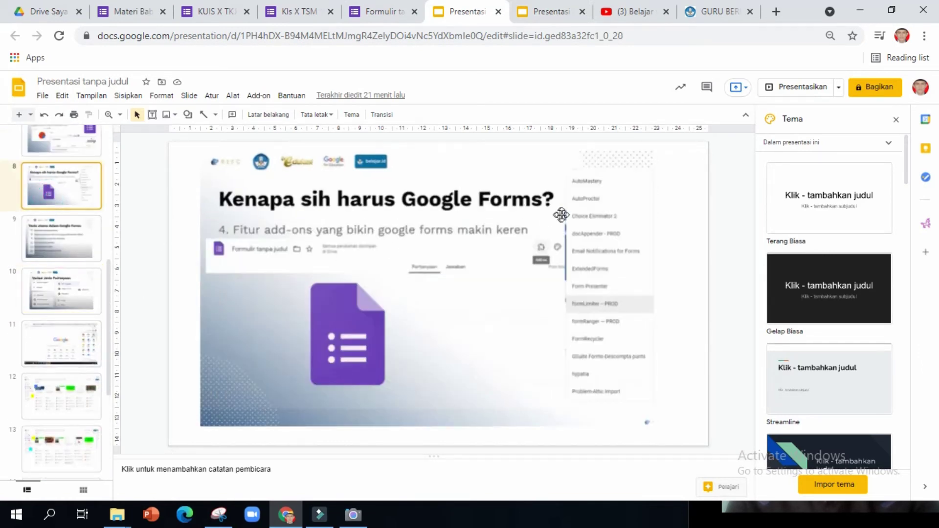
{"action": "left_click", "coordinate": [72, 249]}
{"action": "left_click", "coordinate": [59, 292]}
{"action": "left_click", "coordinate": [57, 185]}
{"action": "scroll", "coordinate": [57, 184], "scroll_direction": "up", "scroll_amount": 1}
{"action": "left_click", "coordinate": [58, 189]}
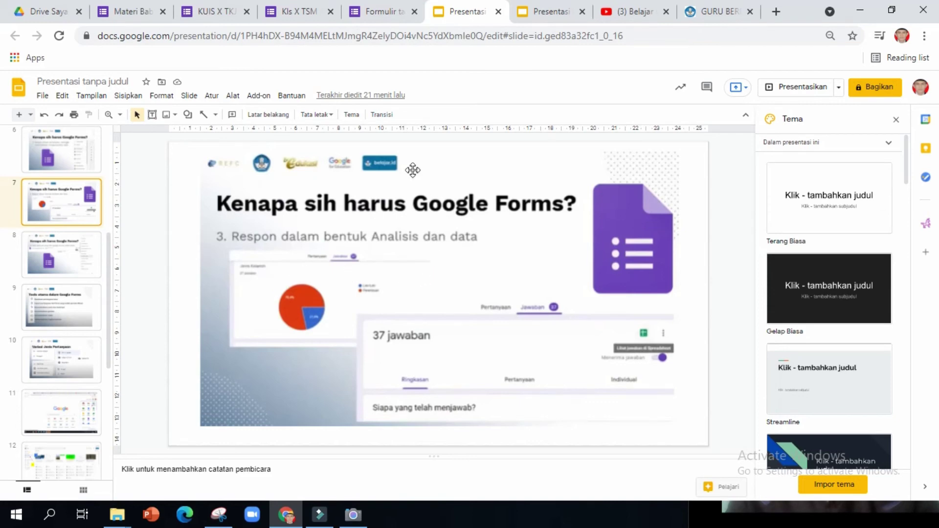
Examine the score distribution and frequently missed questions in the KUIS X TKJ responses, and open the linked response spreadsheet.
{"action": "left_click", "coordinate": [316, 17]}
{"action": "left_click", "coordinate": [211, 16]}
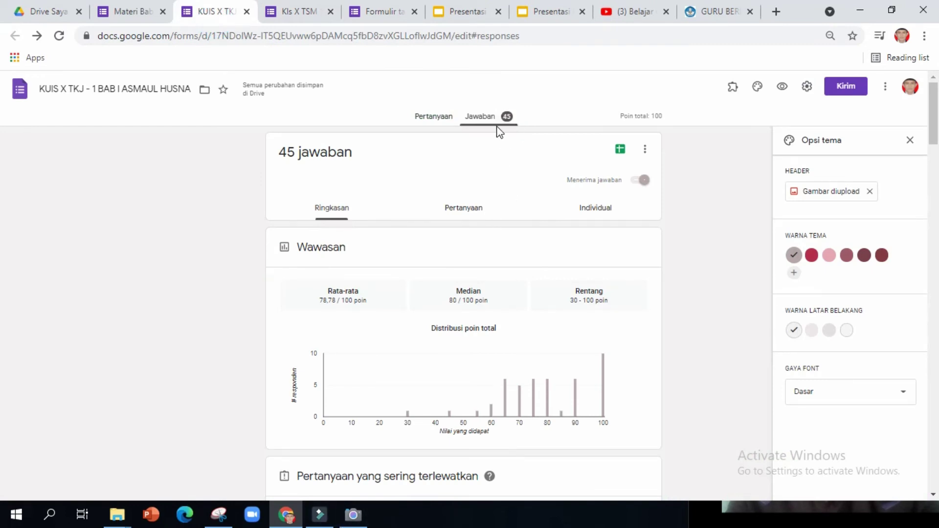
{"action": "scroll", "coordinate": [524, 278], "scroll_direction": "down", "scroll_amount": 10}
{"action": "scroll", "coordinate": [524, 278], "scroll_direction": "up", "scroll_amount": 5}
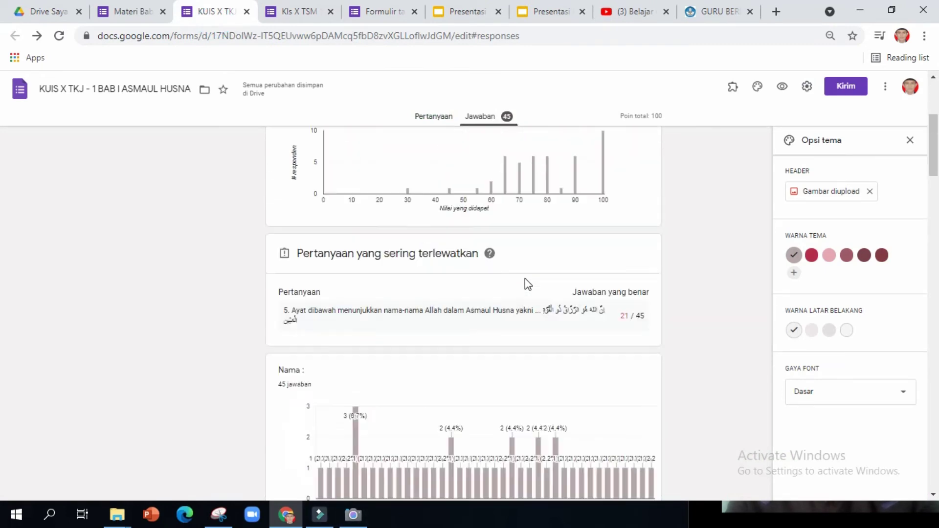
{"action": "scroll", "coordinate": [524, 277], "scroll_direction": "up", "scroll_amount": 5}
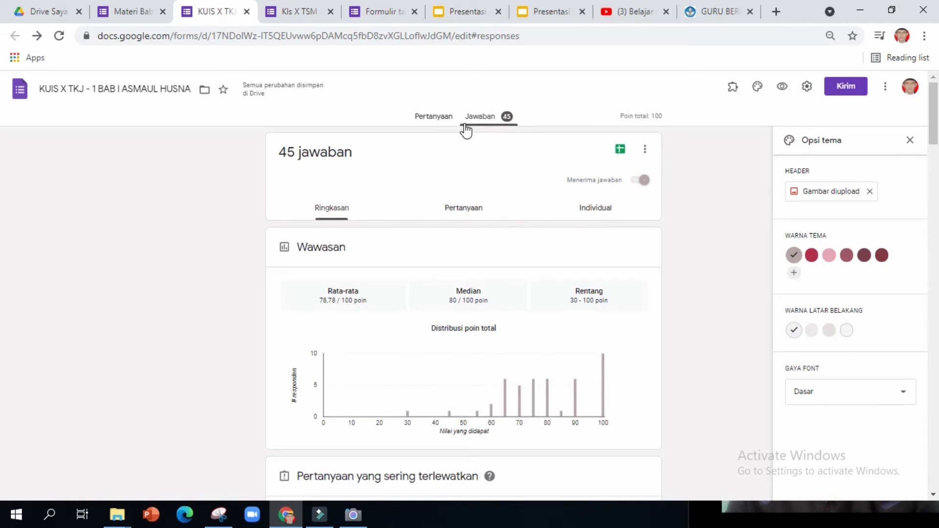
{"action": "left_click", "coordinate": [621, 150]}
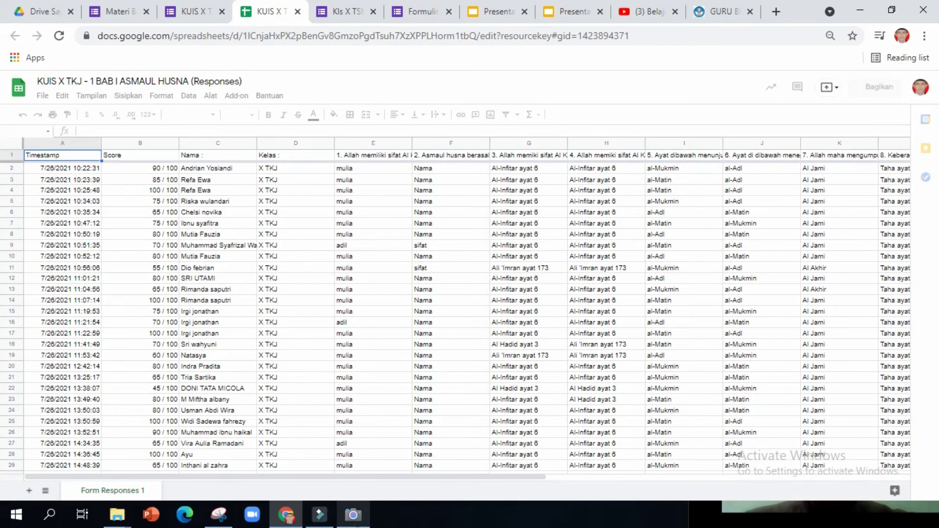
Examine the students' scores and per-question answers in the KUIS X TKJ response spreadsheet.
{"action": "left_click", "coordinate": [357, 525]}
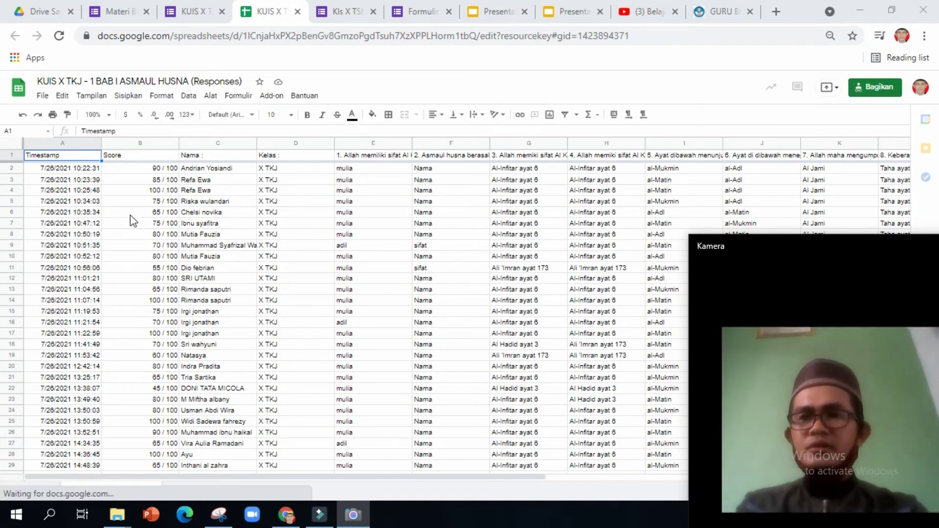
{"action": "scroll", "coordinate": [264, 210], "scroll_direction": "down", "scroll_amount": 2}
{"action": "left_click", "coordinate": [286, 225]}
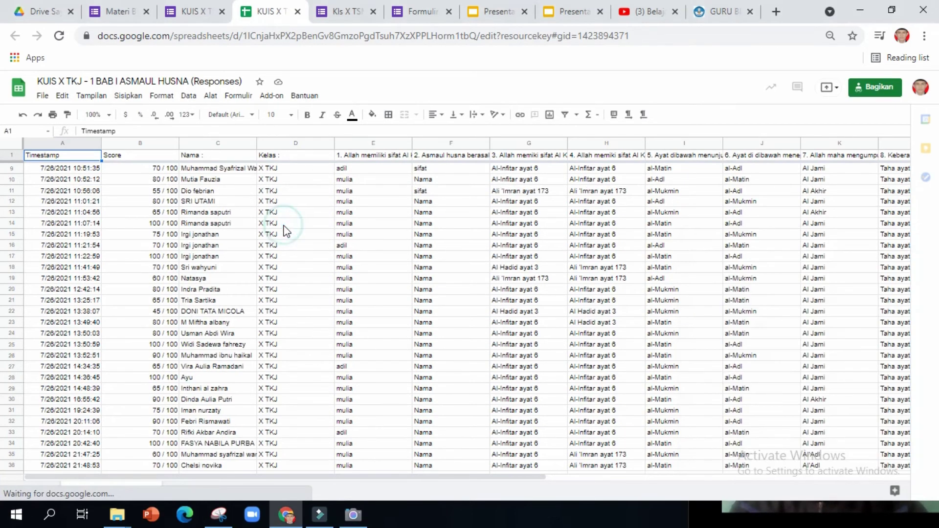
{"action": "scroll", "coordinate": [284, 235], "scroll_direction": "down", "scroll_amount": 12}
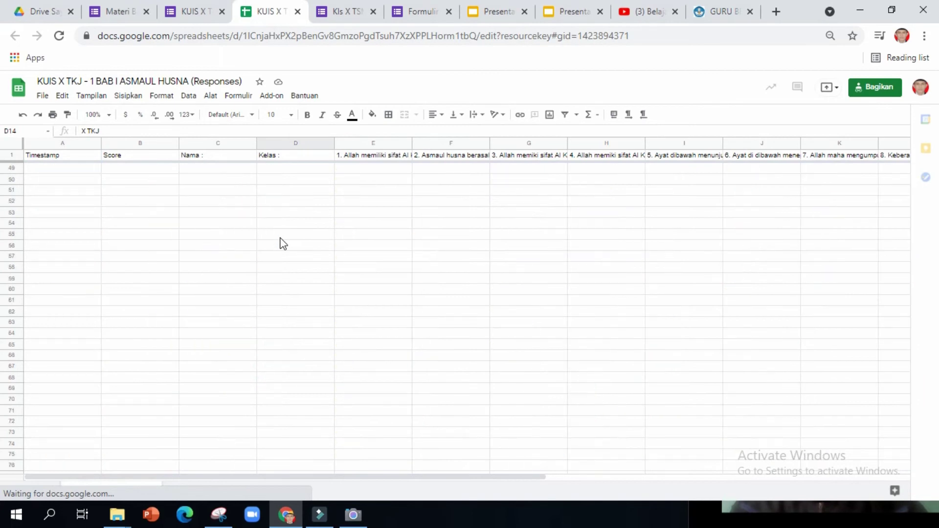
{"action": "scroll", "coordinate": [283, 243], "scroll_direction": "up", "scroll_amount": 14}
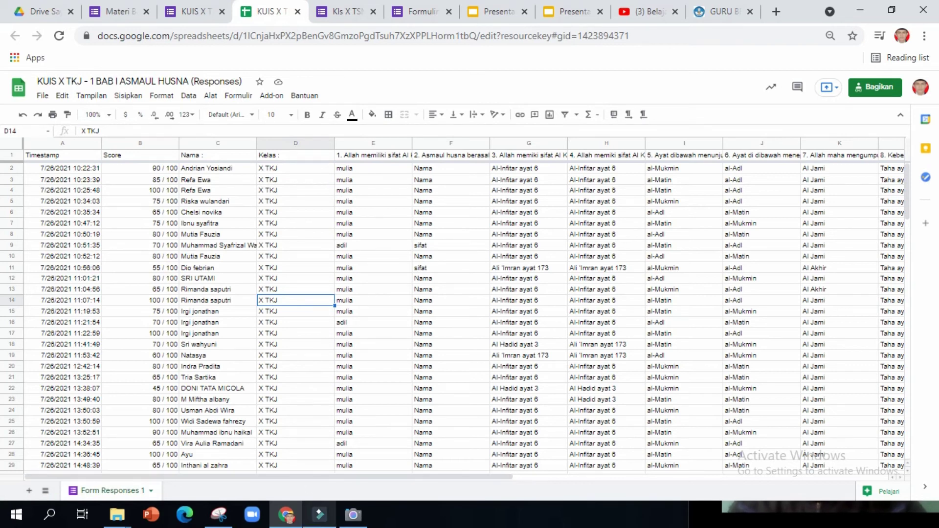
{"action": "left_click", "coordinate": [353, 514]}
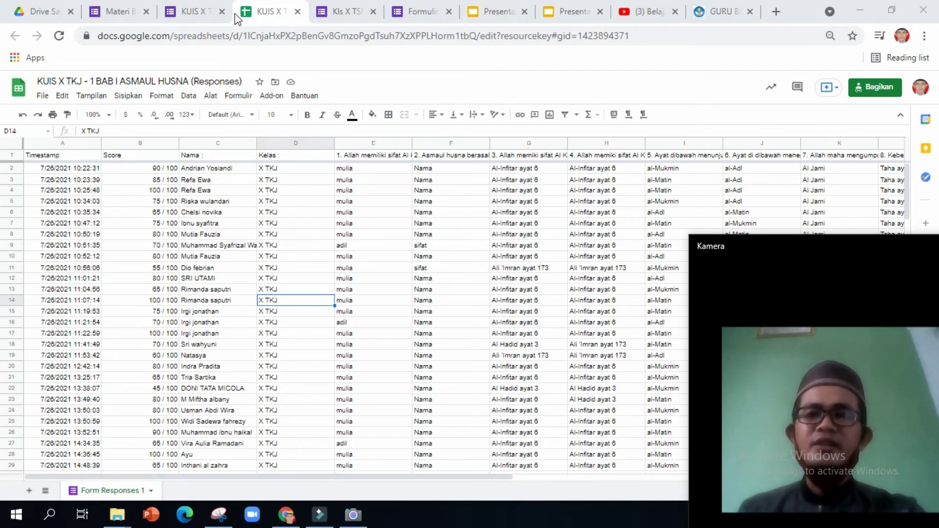
Review the KUIS X TKJ response summary alongside the Materi Bab 1 Asmaul Husna and Kls X TSM 1 Bab 1 Asmaulhusna forms.
{"action": "left_click", "coordinate": [198, 12]}
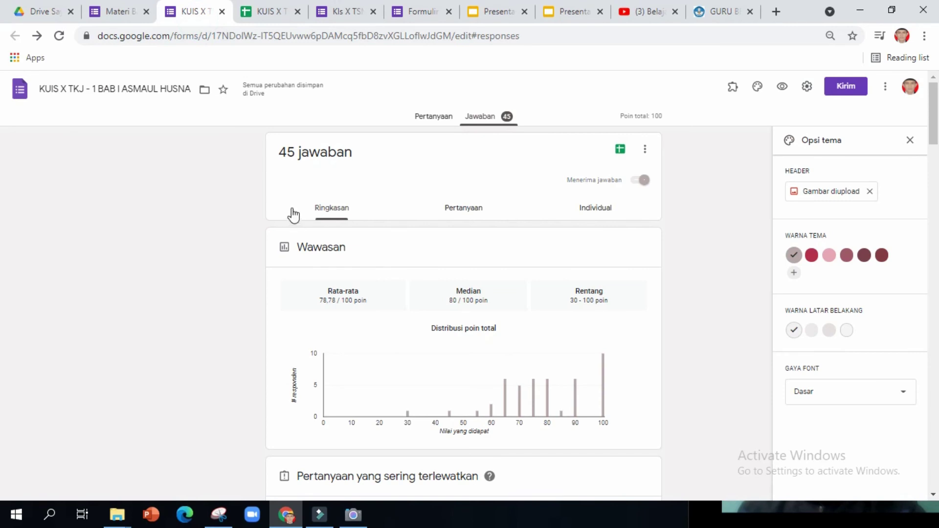
{"action": "left_click", "coordinate": [118, 12]}
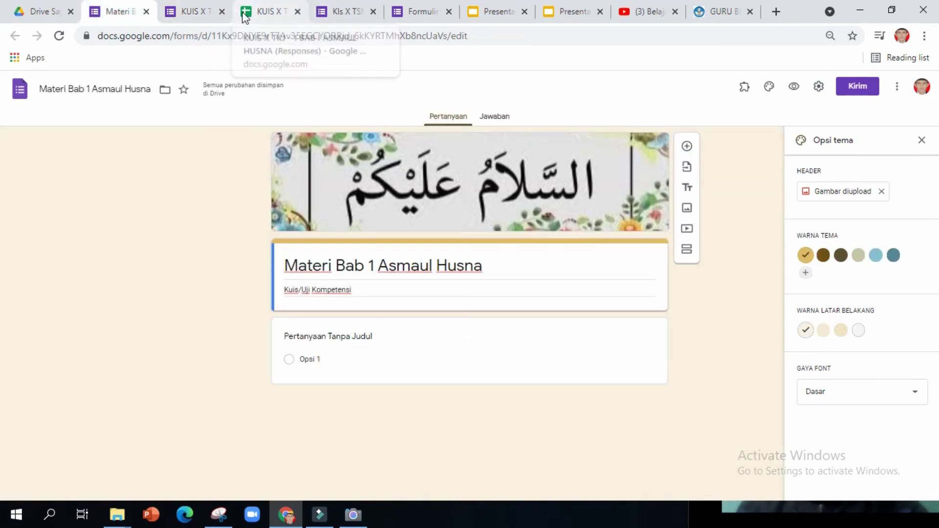
{"action": "left_click", "coordinate": [345, 12]}
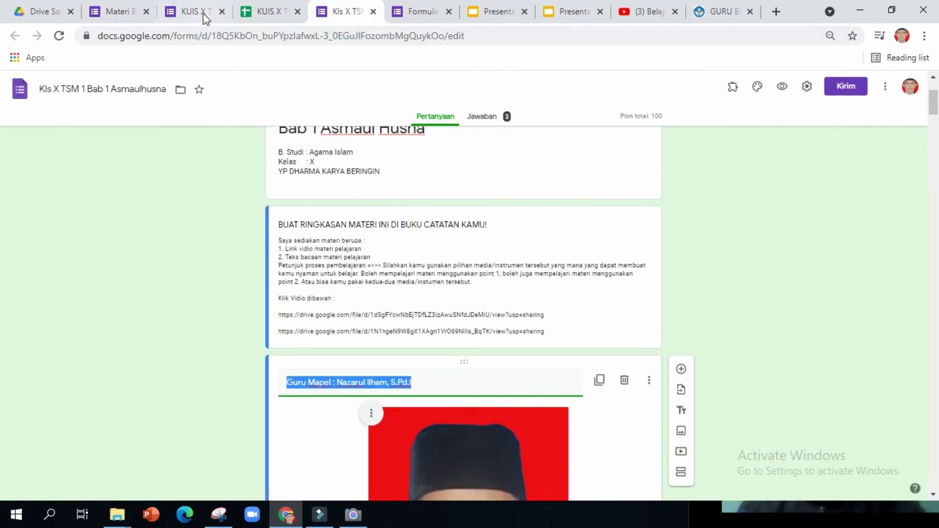
{"action": "left_click", "coordinate": [194, 12]}
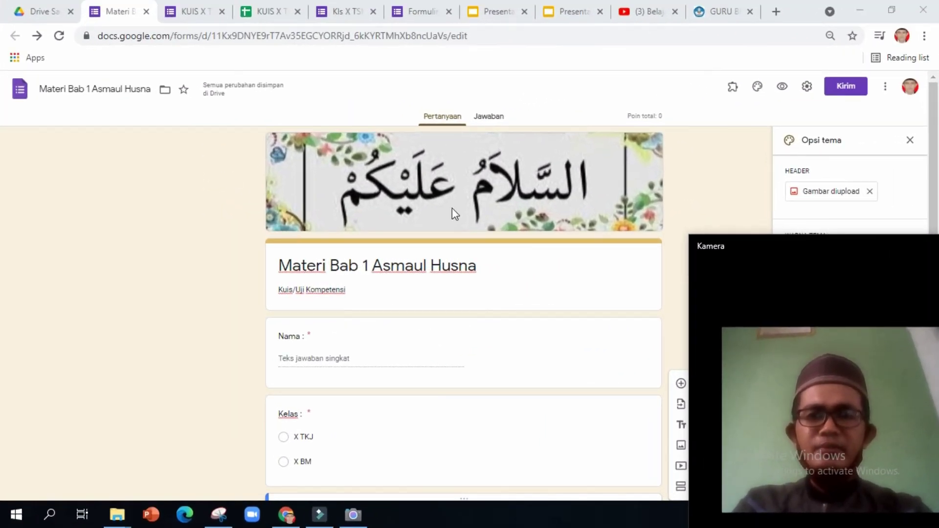
Compare the identity fields and first question of the Materi Bab 1 Asmaul Husna form with the KUIS X TKJ quiz questions.
{"action": "left_click", "coordinate": [190, 12]}
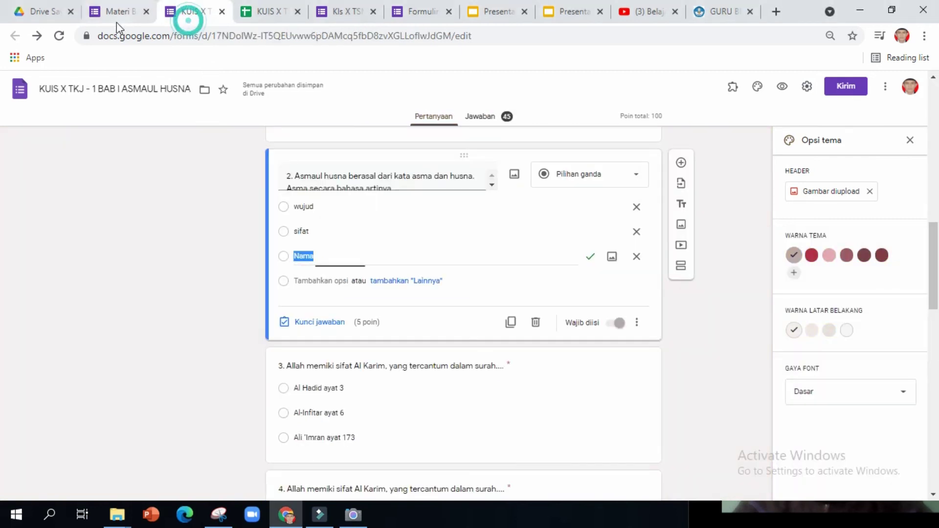
{"action": "left_click", "coordinate": [116, 8]}
{"action": "left_click", "coordinate": [193, 12]}
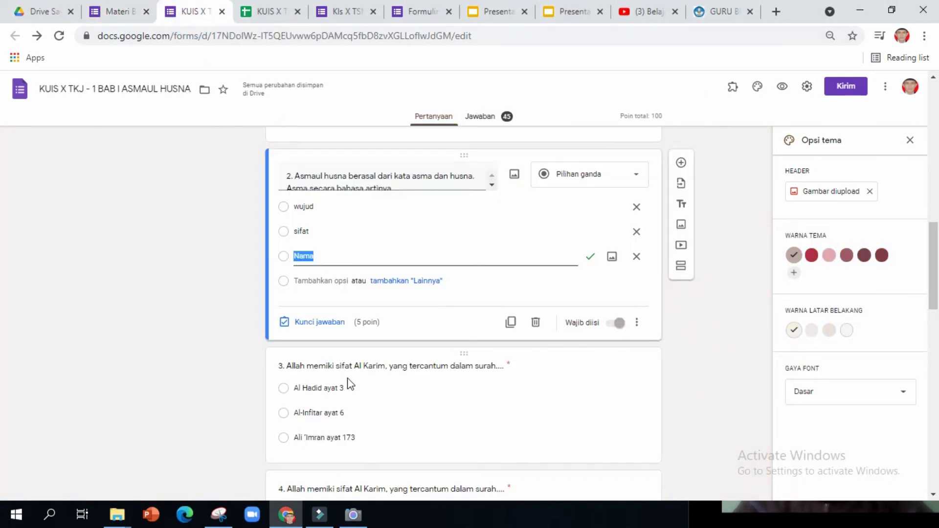
{"action": "left_click", "coordinate": [125, 12]}
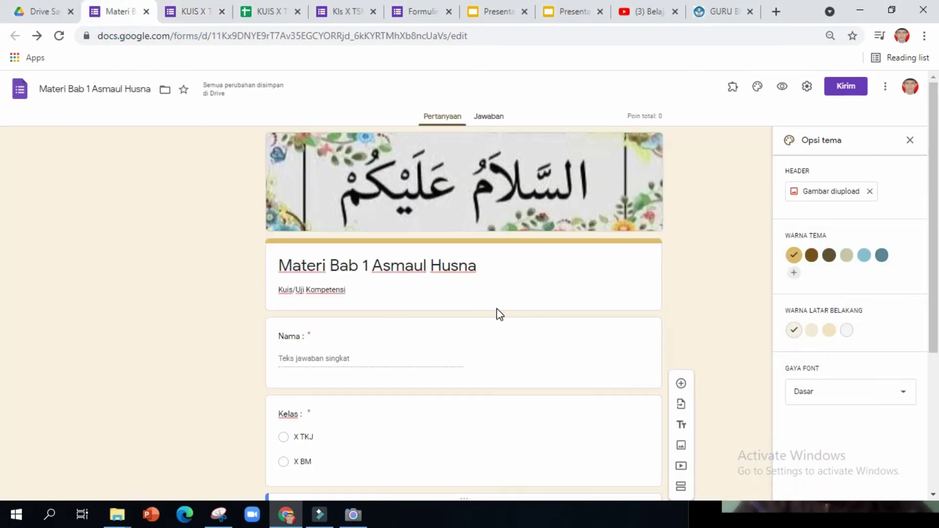
{"action": "scroll", "coordinate": [497, 308], "scroll_direction": "down", "scroll_amount": 5}
{"action": "scroll", "coordinate": [538, 411], "scroll_direction": "down", "scroll_amount": 1}
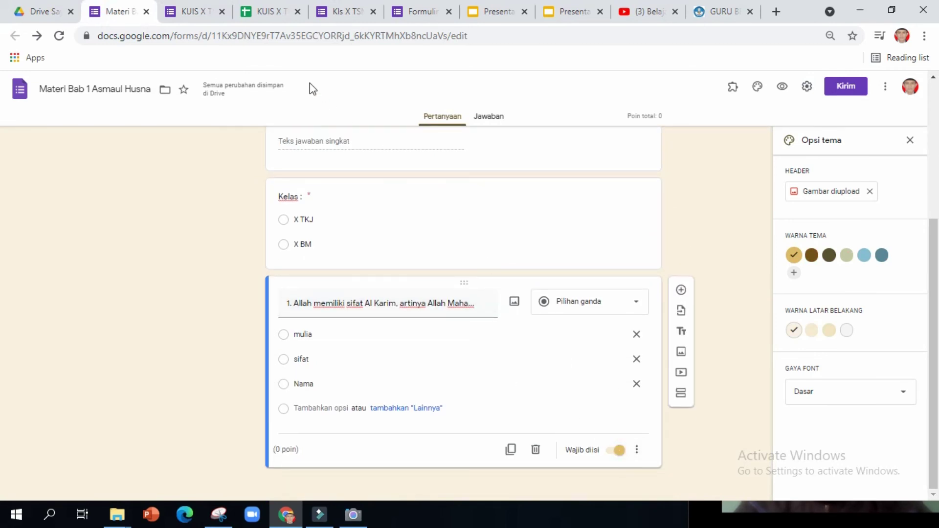
{"action": "left_click", "coordinate": [195, 15]}
{"action": "left_click", "coordinate": [130, 16]}
Delete the Nama and Kelas questions from the Materi Bab 1 Asmaul Husna form.
{"action": "scroll", "coordinate": [360, 272], "scroll_direction": "up", "scroll_amount": 5}
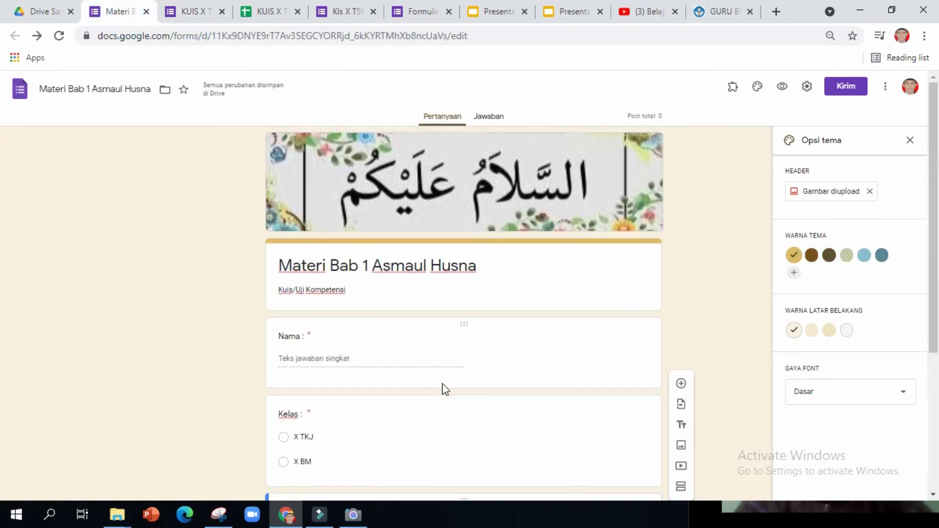
{"action": "left_click", "coordinate": [419, 347]}
{"action": "left_click", "coordinate": [535, 362]}
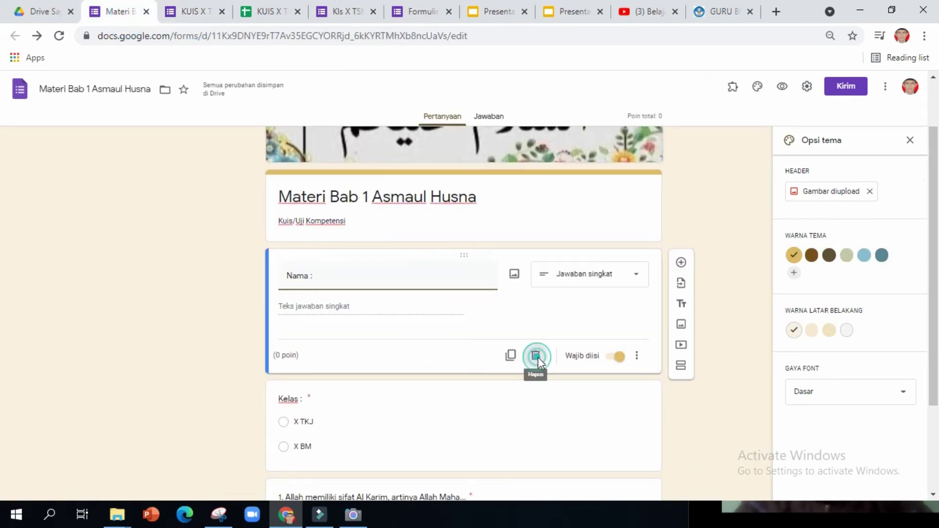
{"action": "left_click", "coordinate": [536, 330]}
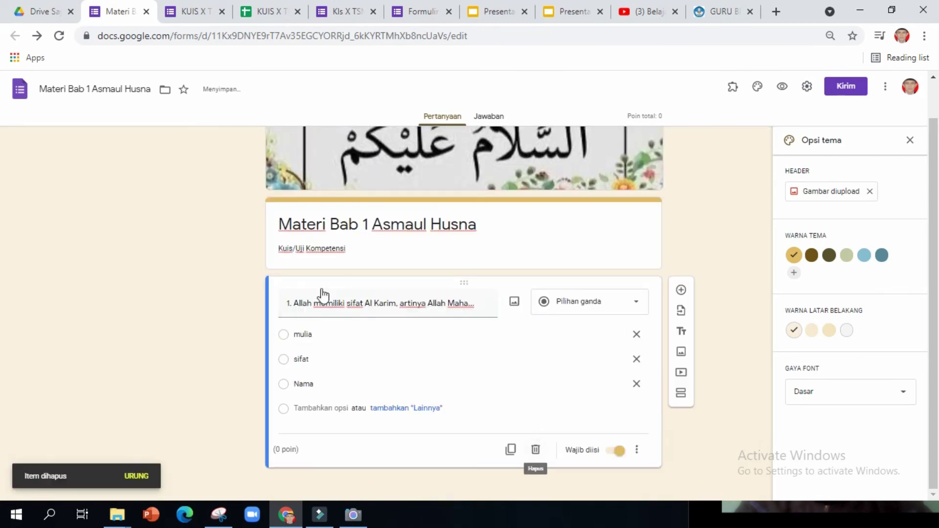
Add a required short-answer question titled "Nama :" directly below the form's title section.
{"action": "left_click", "coordinate": [470, 258]}
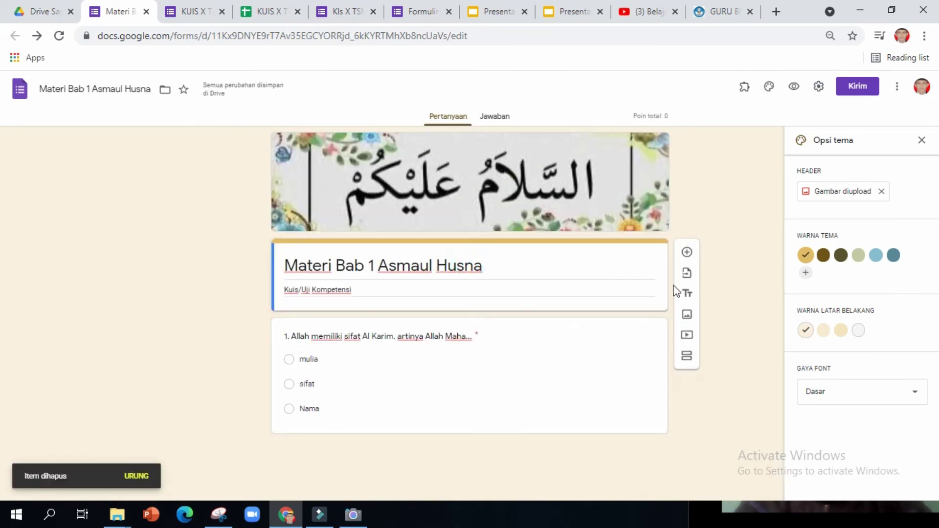
{"action": "left_click", "coordinate": [681, 250]}
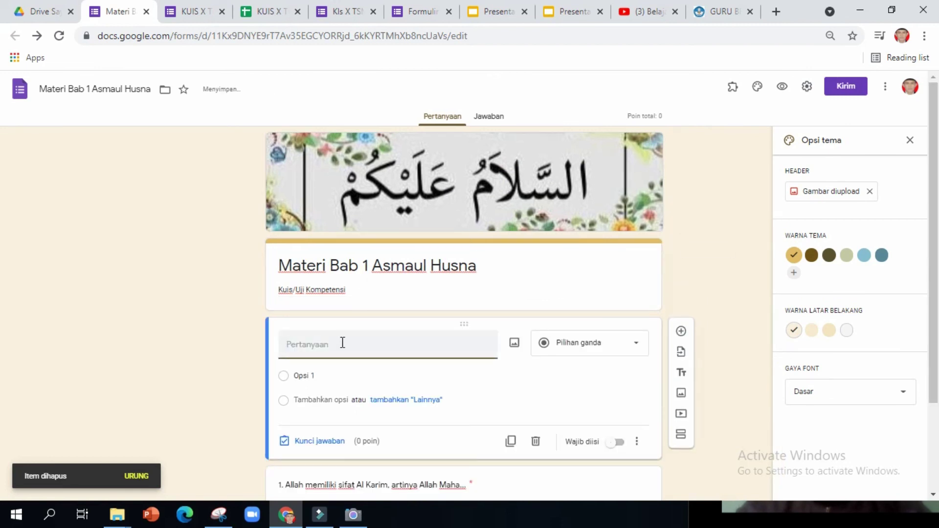
{"action": "type", "text": "Nam"}
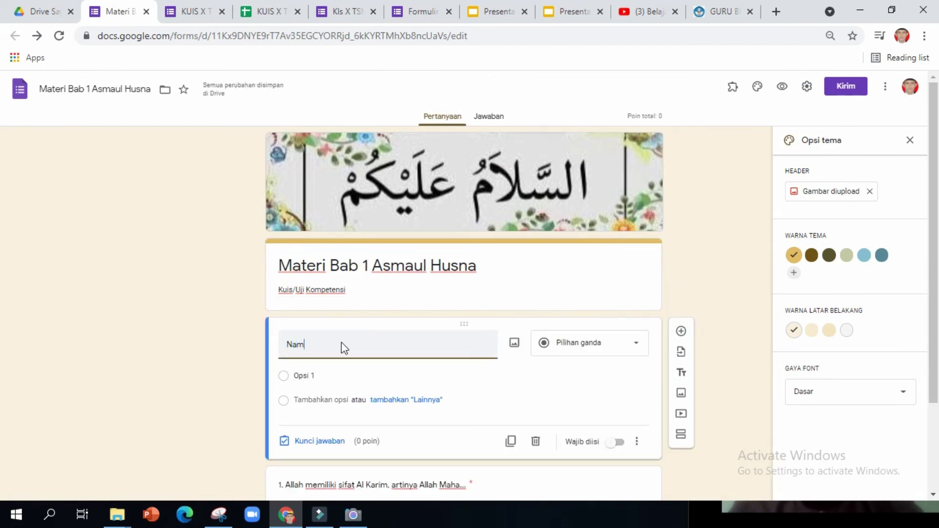
{"action": "type", "text": "a :"}
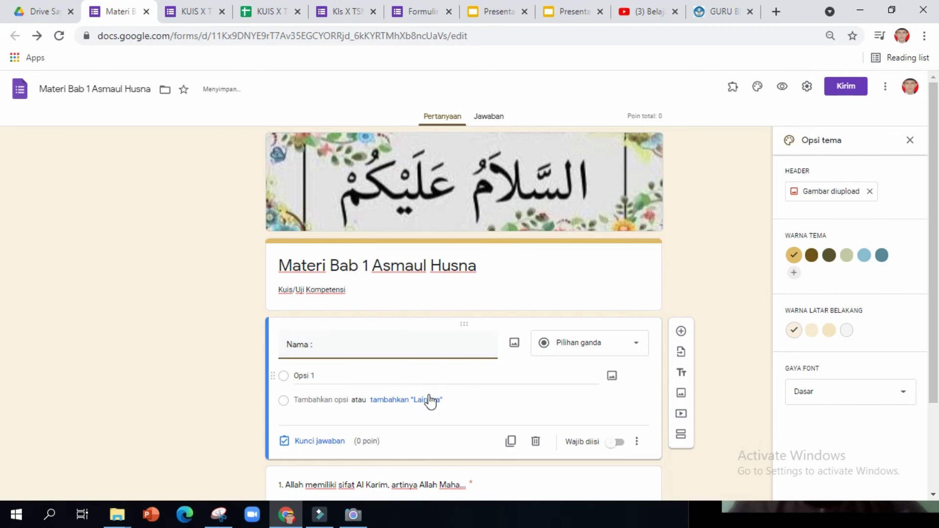
{"action": "scroll", "coordinate": [439, 400], "scroll_direction": "down", "scroll_amount": 1}
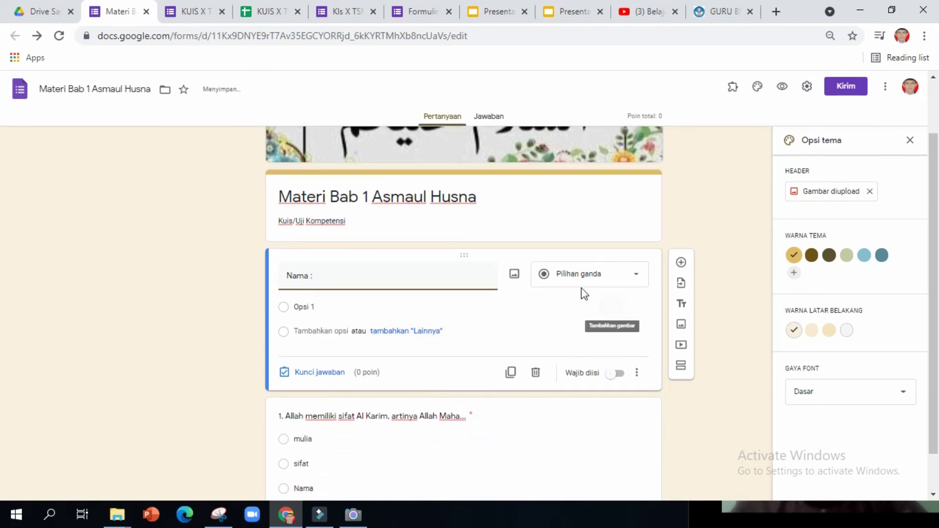
{"action": "left_click", "coordinate": [540, 290]}
{"action": "left_click", "coordinate": [545, 285]}
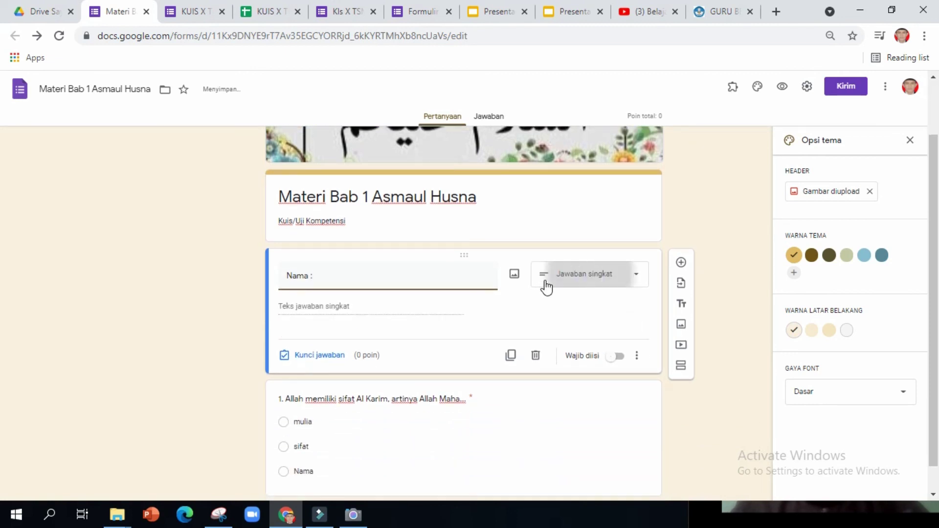
{"action": "left_click", "coordinate": [618, 361]}
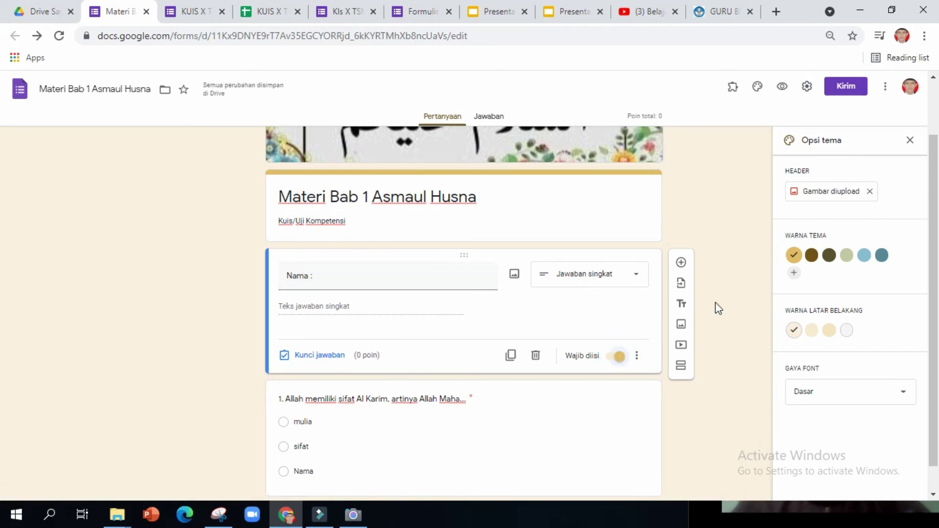
Add a multiple-choice question titled "Kelas :" below the Nama question.
{"action": "left_click", "coordinate": [680, 263]}
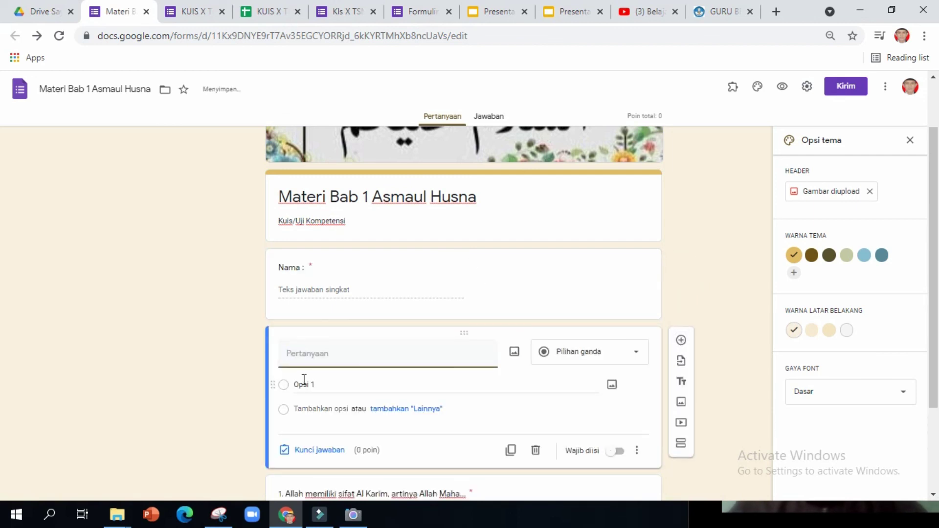
{"action": "type", "text": "Kelas :"}
{"action": "left_click", "coordinate": [335, 384]}
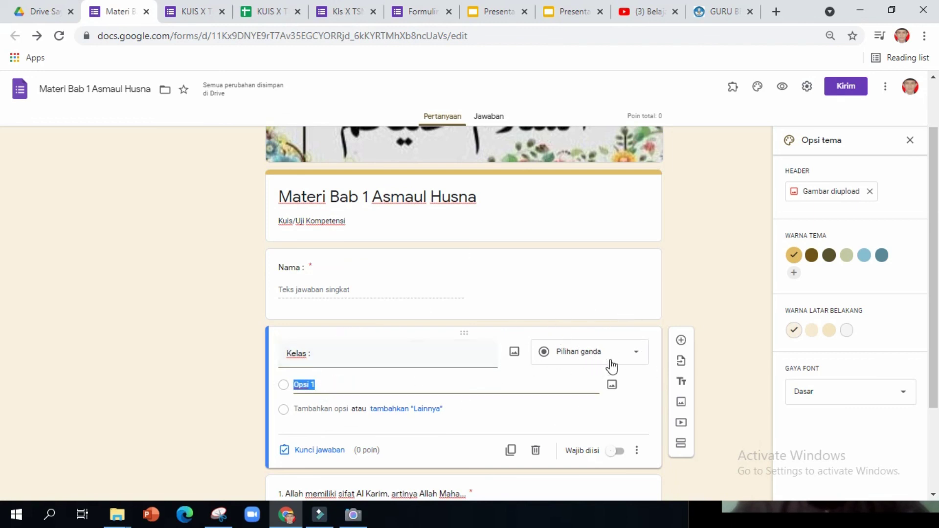
{"action": "left_click", "coordinate": [362, 258]}
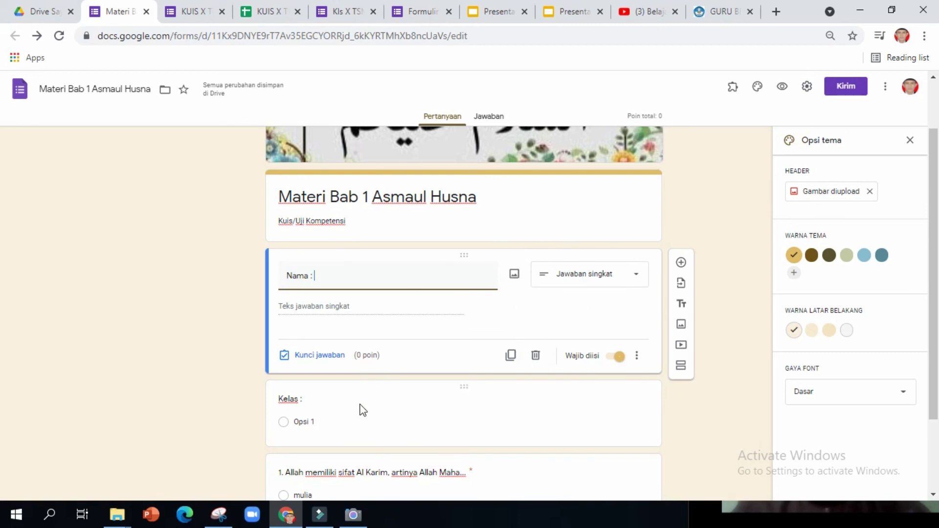
Give the Kelas question the options X TKJ, X BM and X SMA, and make it required.
{"action": "left_click", "coordinate": [338, 421]}
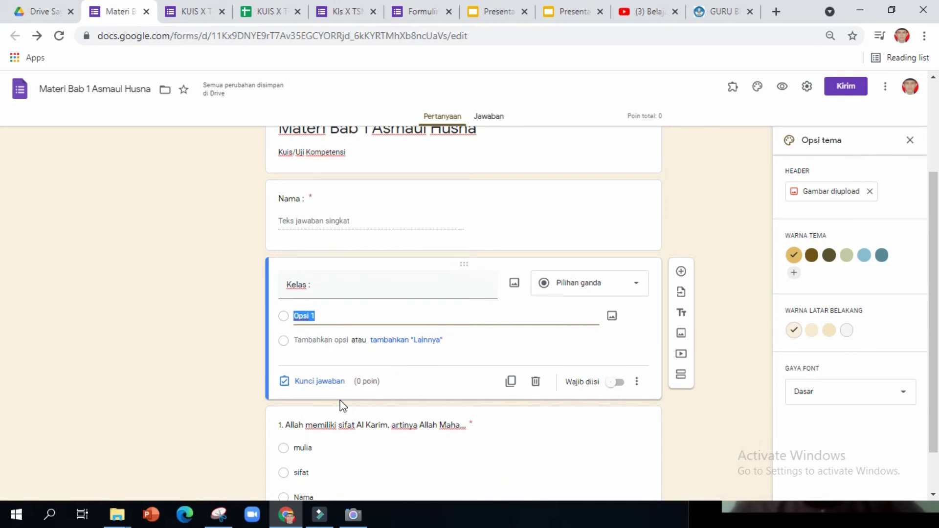
{"action": "type", "text": "X TKJ"}
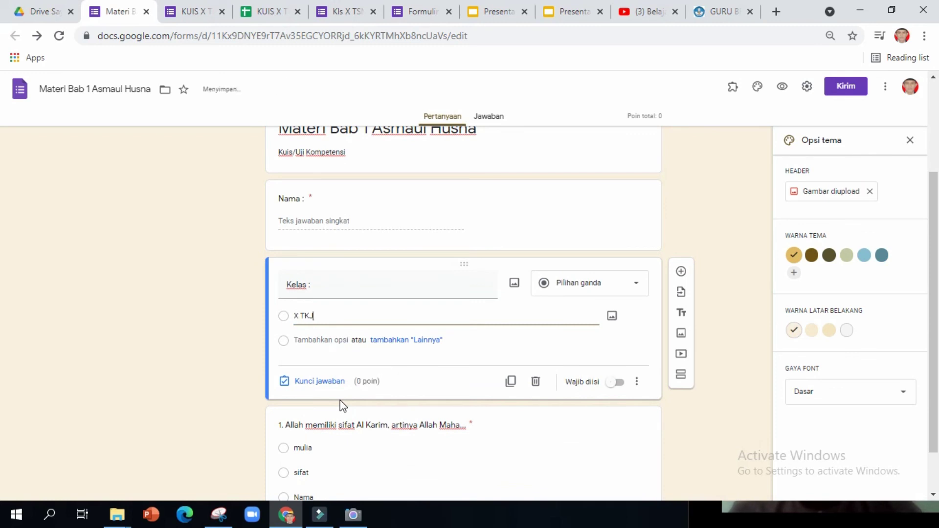
{"action": "left_click", "coordinate": [318, 340]}
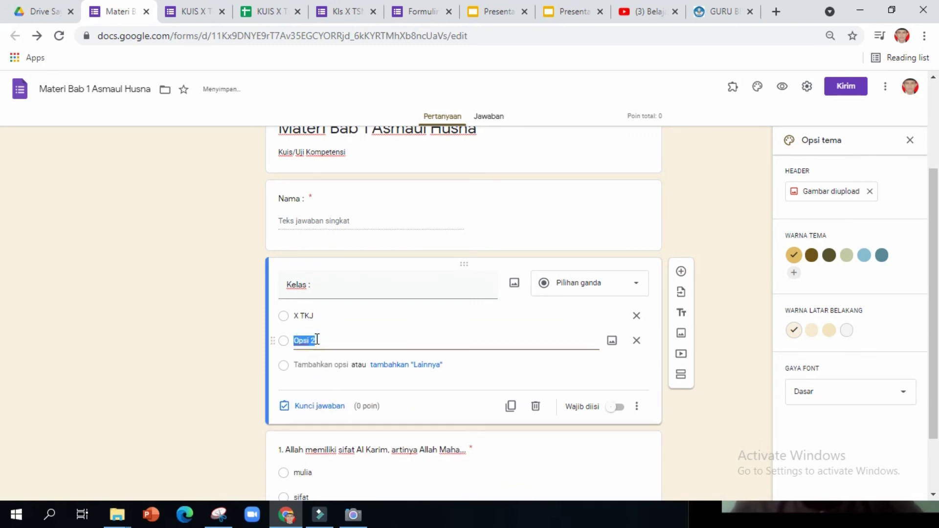
{"action": "type", "text": "X Bm"}
{"action": "type", "text": "M"}
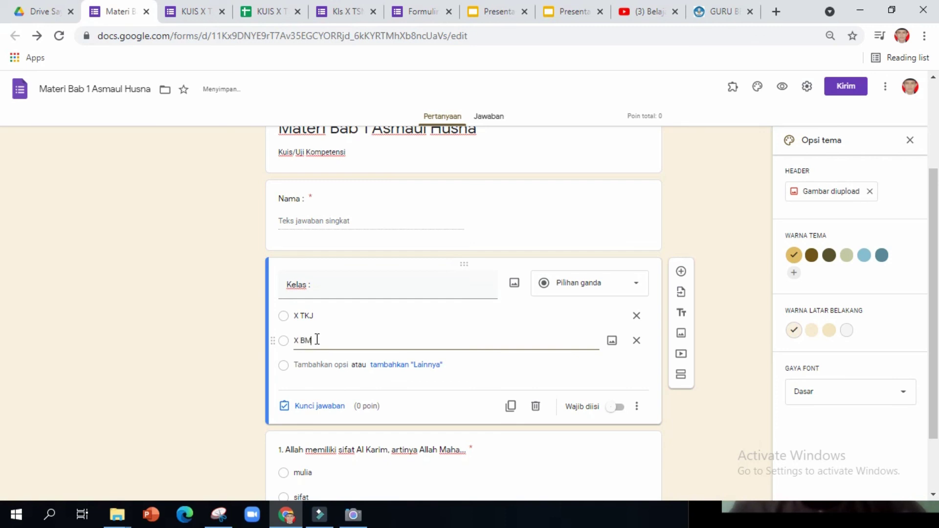
{"action": "left_click", "coordinate": [309, 364]}
{"action": "type", "text": "X SMA"}
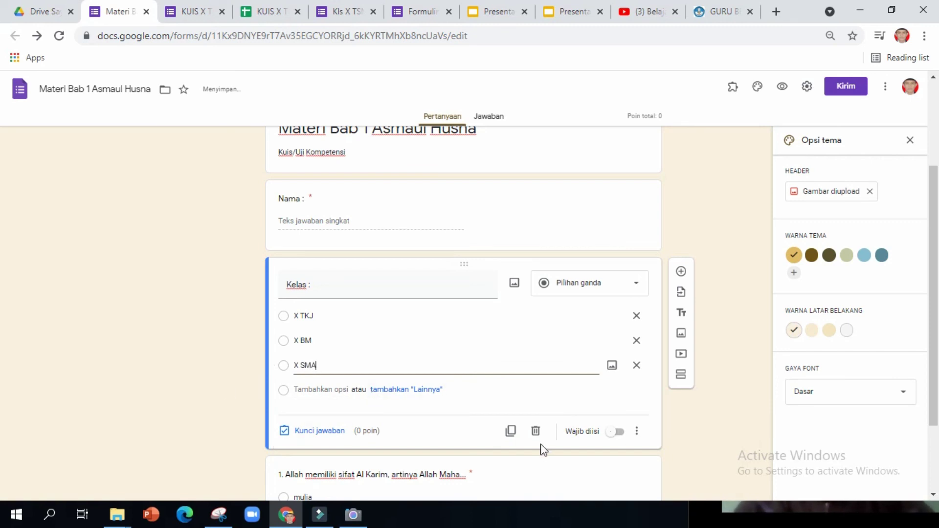
{"action": "left_click", "coordinate": [613, 432]}
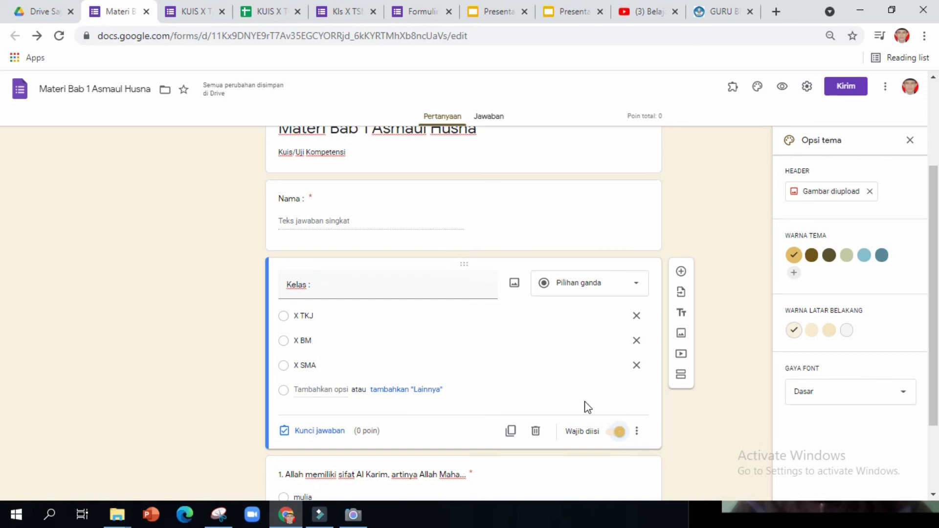
Check the rebuilt Materi Bab 1 Asmaul Husna form against the KUIS X TKJ response spreadsheet and quiz questions.
{"action": "left_click", "coordinate": [264, 12]}
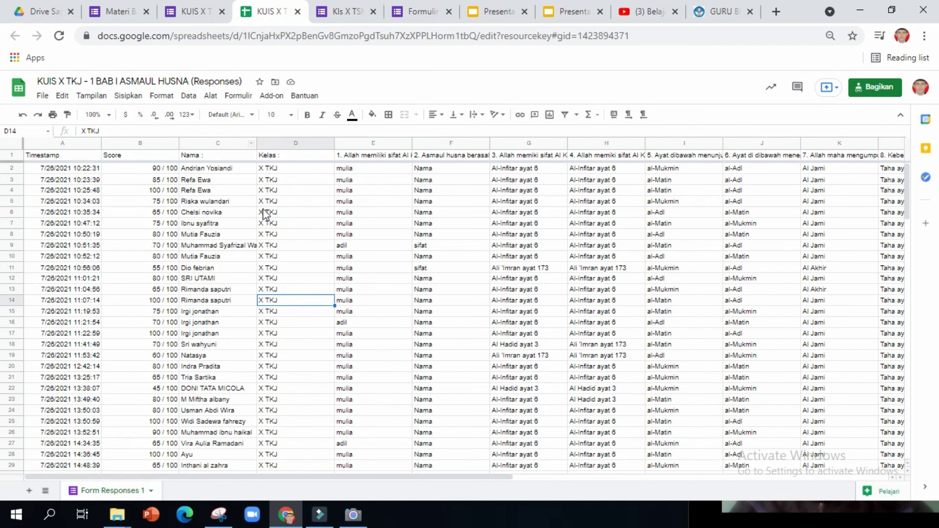
{"action": "left_click", "coordinate": [190, 15]}
{"action": "scroll", "coordinate": [407, 352], "scroll_direction": "down", "scroll_amount": 4}
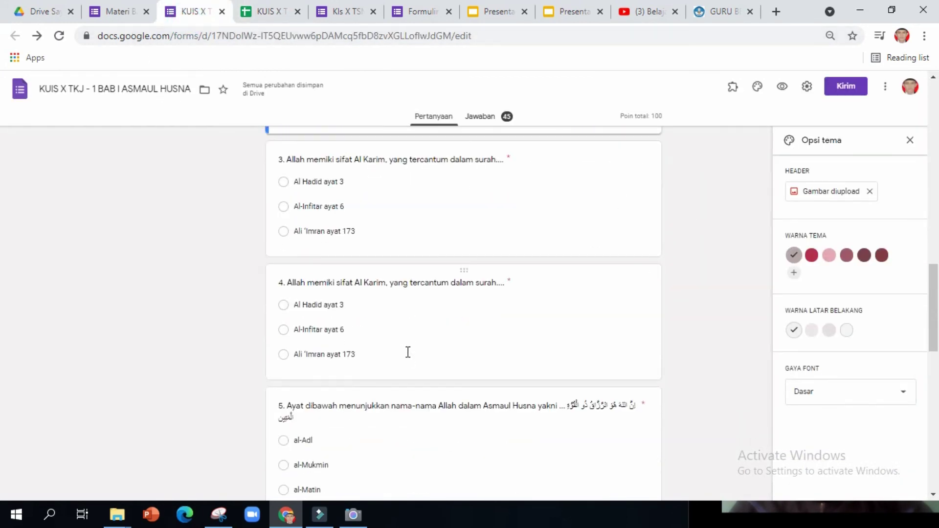
{"action": "scroll", "coordinate": [407, 353], "scroll_direction": "up", "scroll_amount": 4}
{"action": "left_click", "coordinate": [113, 16]}
{"action": "scroll", "coordinate": [354, 300], "scroll_direction": "down", "scroll_amount": 2}
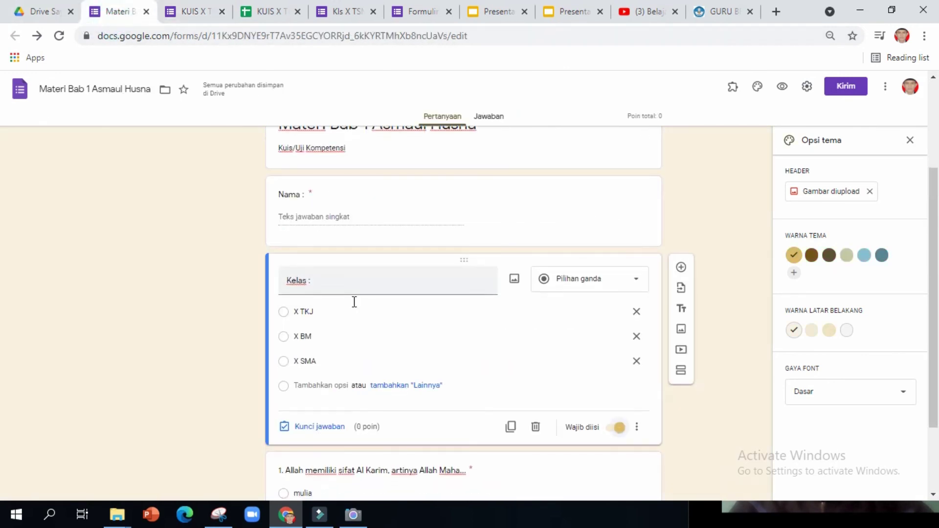
{"action": "left_click", "coordinate": [373, 391]}
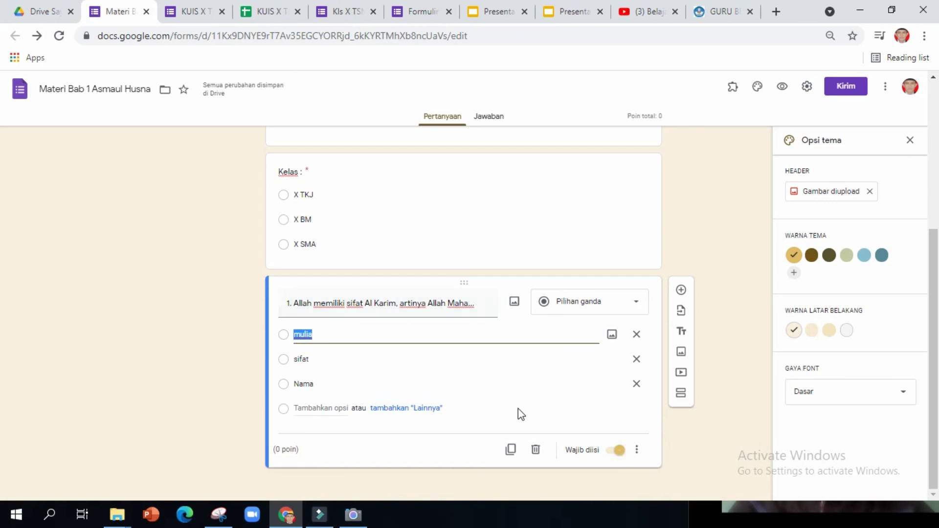
{"action": "scroll", "coordinate": [518, 409], "scroll_direction": "up", "scroll_amount": 5}
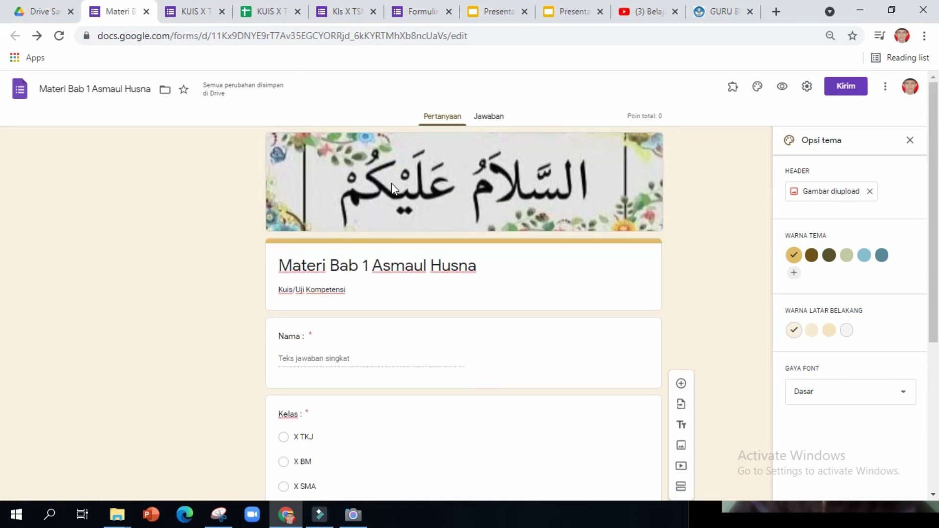
{"action": "left_click", "coordinate": [362, 518]}
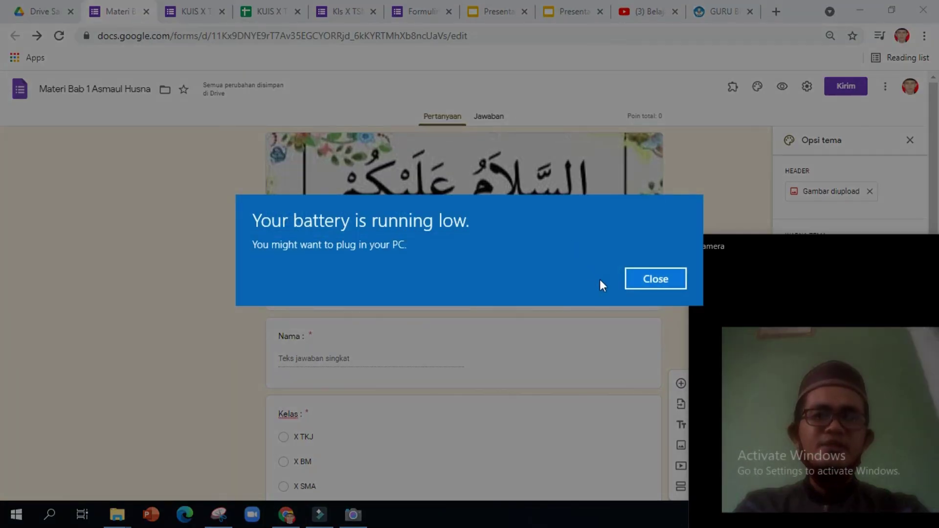
{"action": "left_click", "coordinate": [655, 279]}
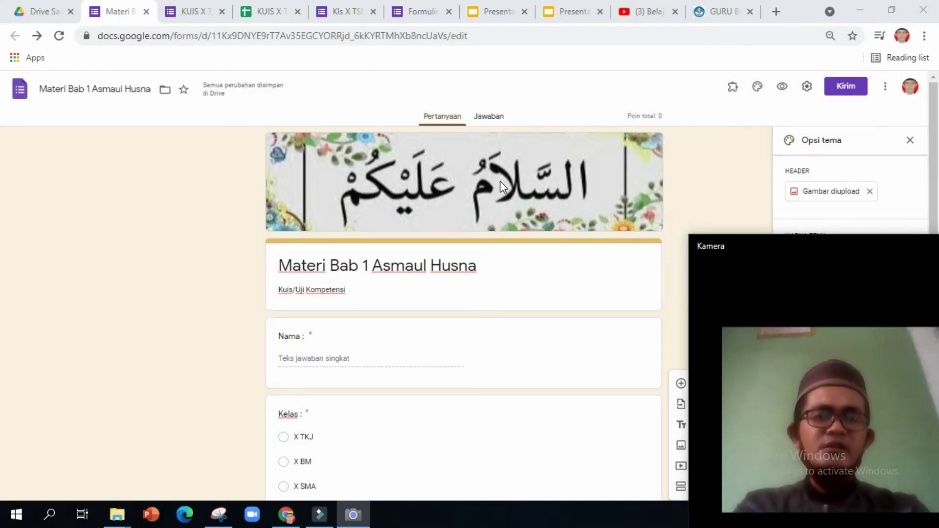